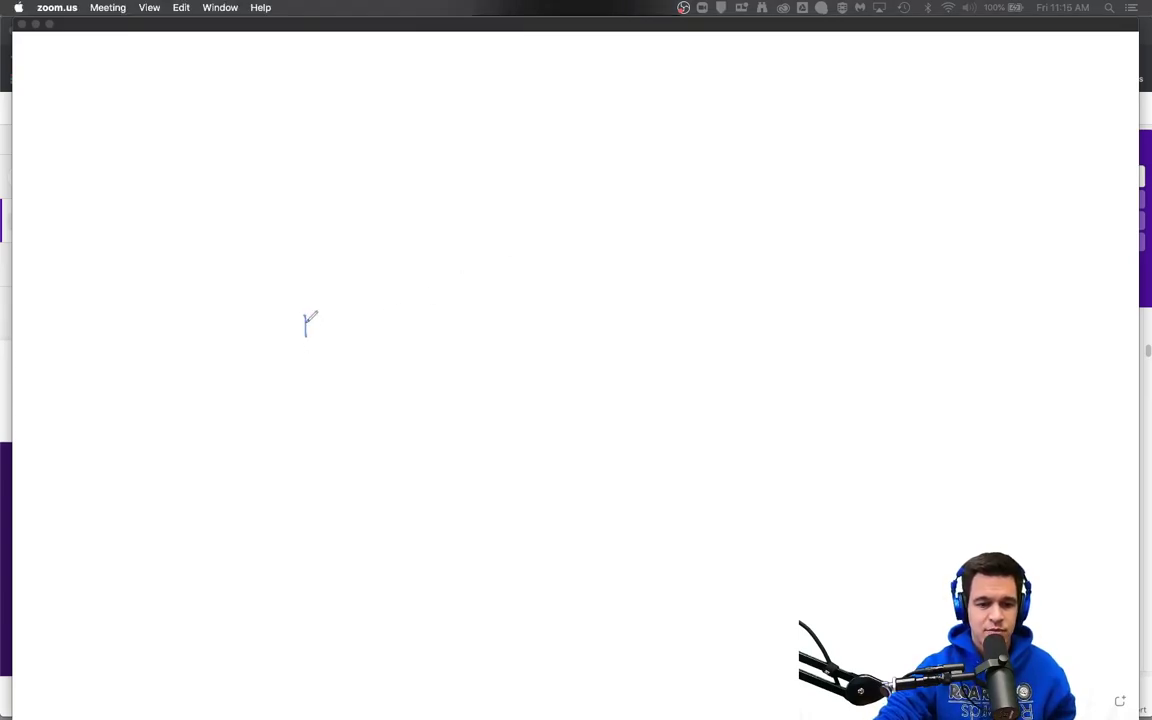
Draw a horizontal frequency axis with end ticks across the whiteboard and label its ends "20hz" and "20 Khz".
mouse_move(304, 317)
left_mouse_down()
mouse_move(304, 336)
mouse_move(399, 312)
mouse_move(755, 322)
mouse_move(928, 308)
mouse_move(930, 326)
left_mouse_up()
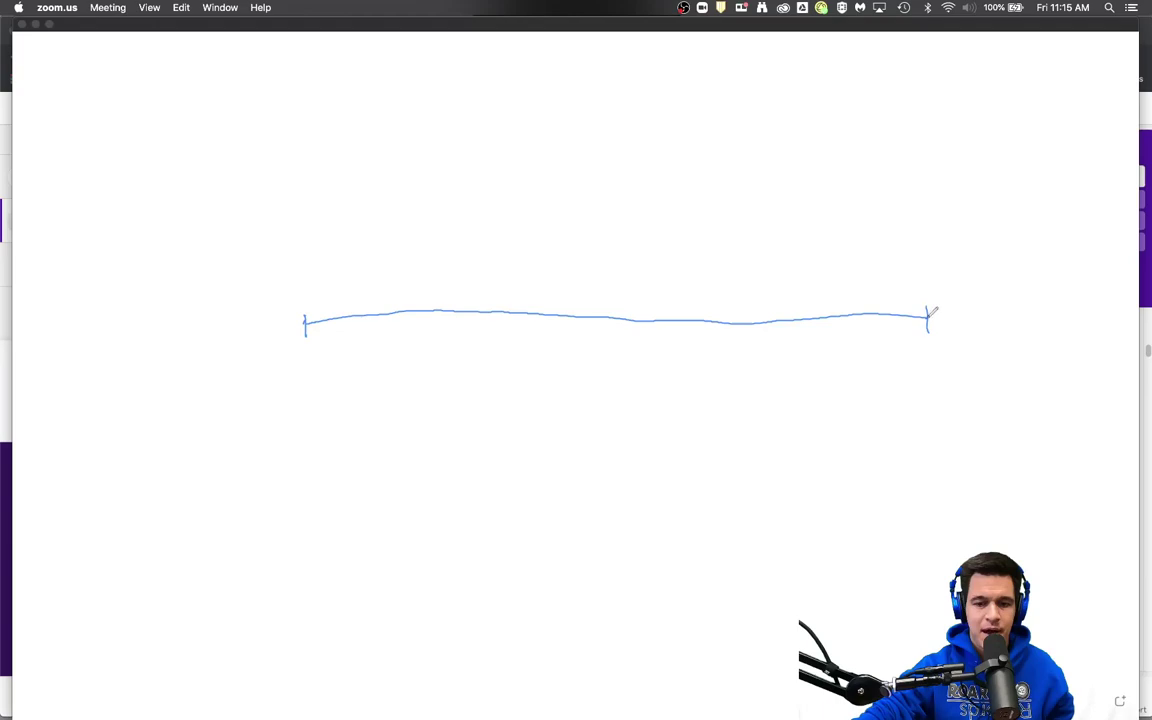
mouse_move(297, 352)
left_mouse_down()
mouse_move(311, 357)
mouse_move(321, 343)
mouse_move(324, 362)
mouse_move(345, 370)
left_mouse_up()
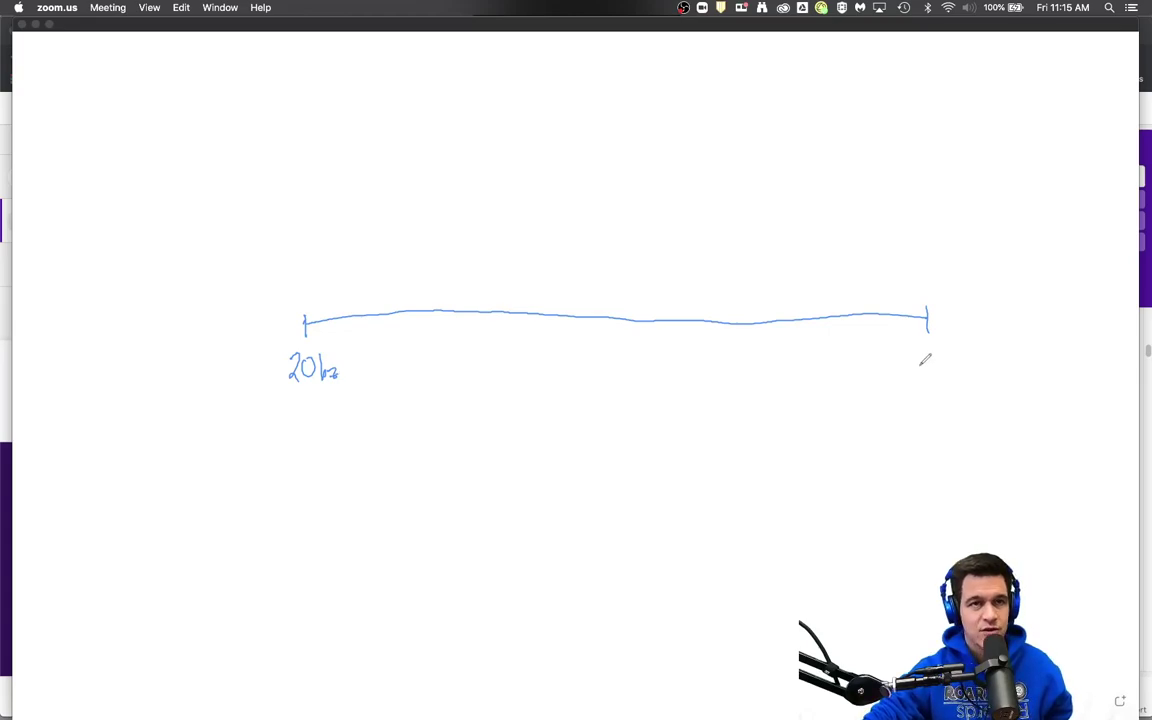
mouse_move(905, 362)
left_mouse_down()
mouse_move(946, 360)
mouse_move(970, 380)
left_mouse_up()
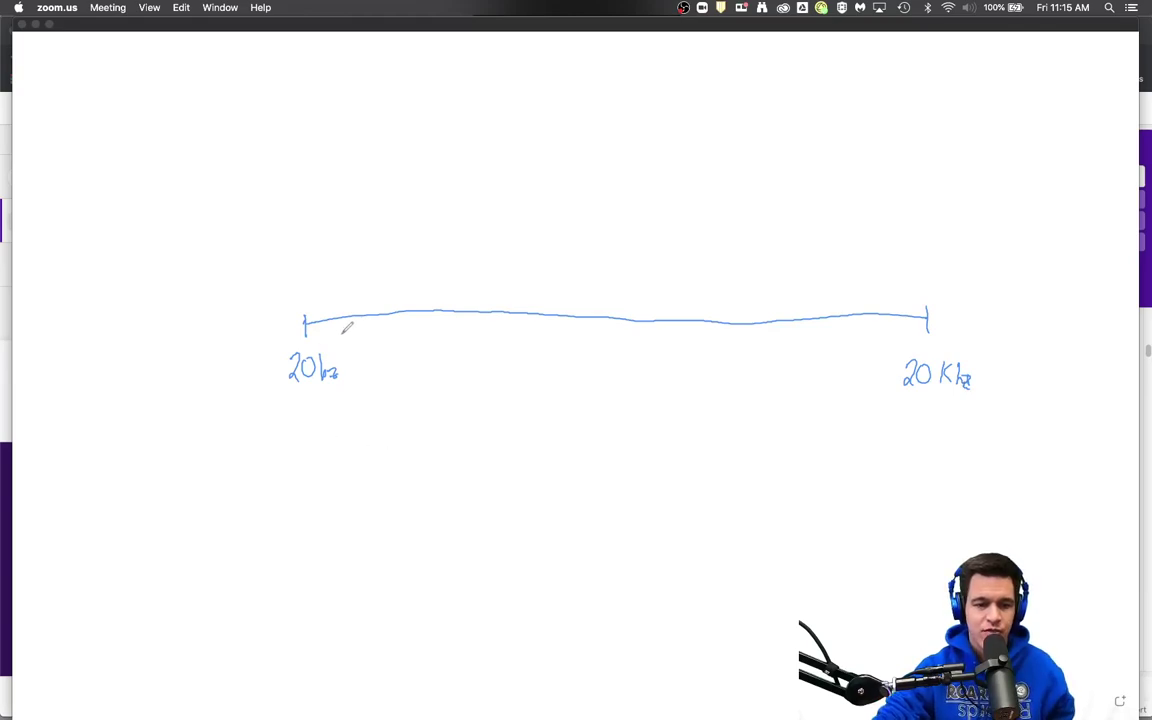
Sketch downward roll-off curves near both ends of the axis, plus a low-mid bell boost and a high-mid dip with centre dots.
mouse_move(368, 314)
left_mouse_down()
mouse_move(333, 351)
mouse_move(315, 438)
left_mouse_up()
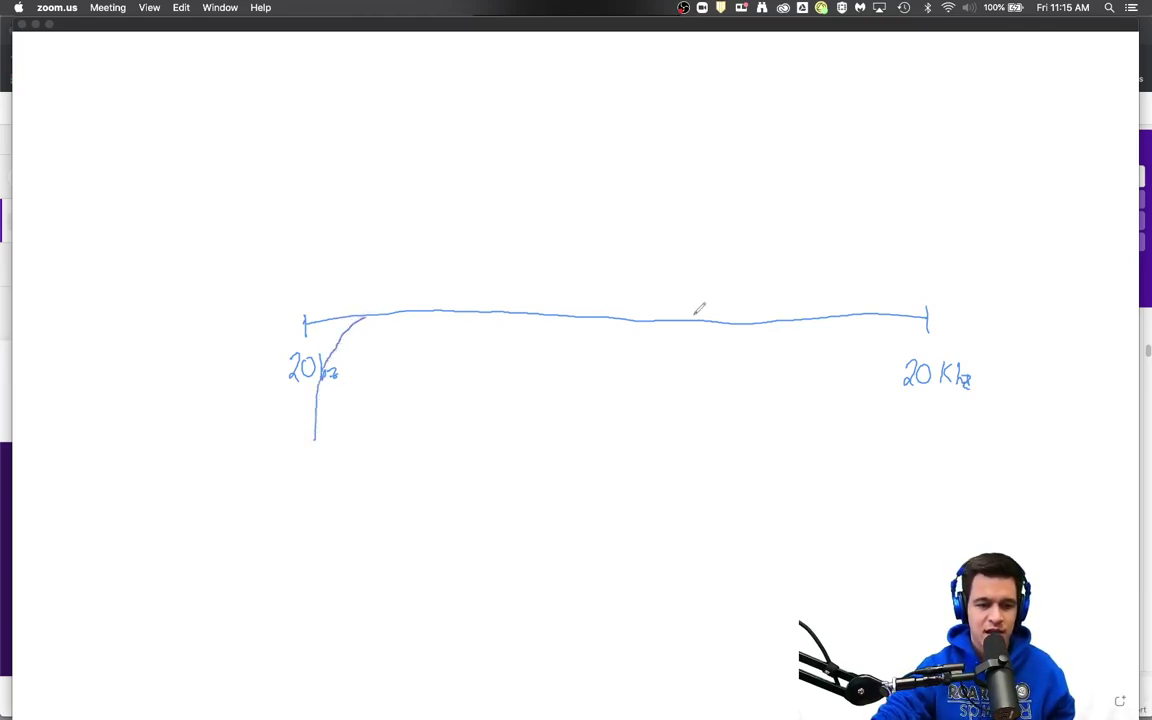
mouse_move(852, 314)
left_mouse_down()
mouse_move(878, 345)
mouse_move(884, 432)
left_mouse_up()
left_click_drag(836, 316, 860, 315)
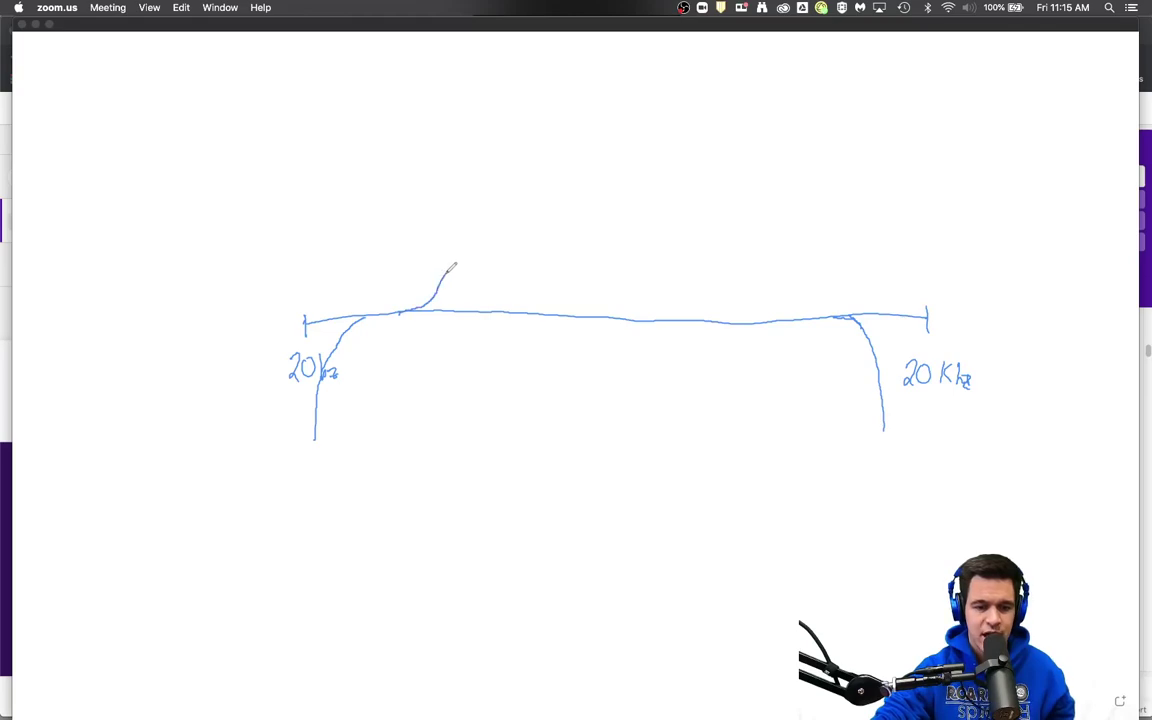
mouse_move(477, 249)
left_mouse_down()
mouse_move(494, 248)
mouse_move(515, 300)
mouse_move(541, 315)
left_mouse_up()
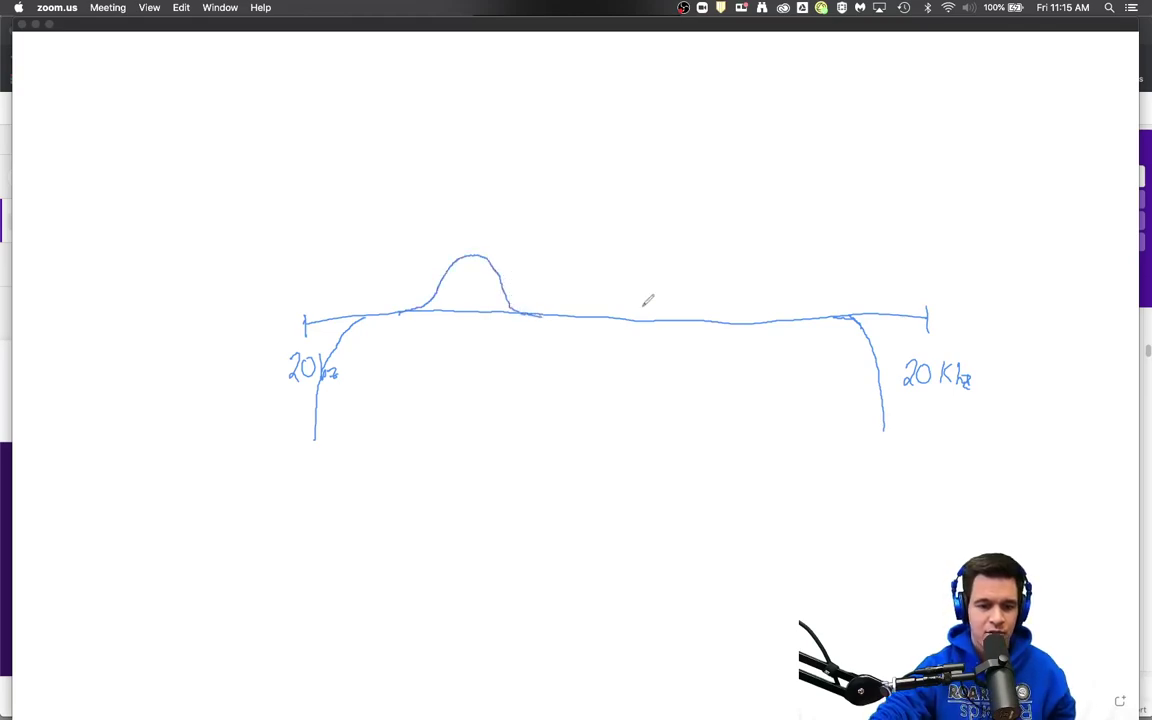
mouse_move(634, 319)
left_mouse_down()
mouse_move(704, 380)
mouse_move(742, 367)
mouse_move(790, 322)
left_mouse_up()
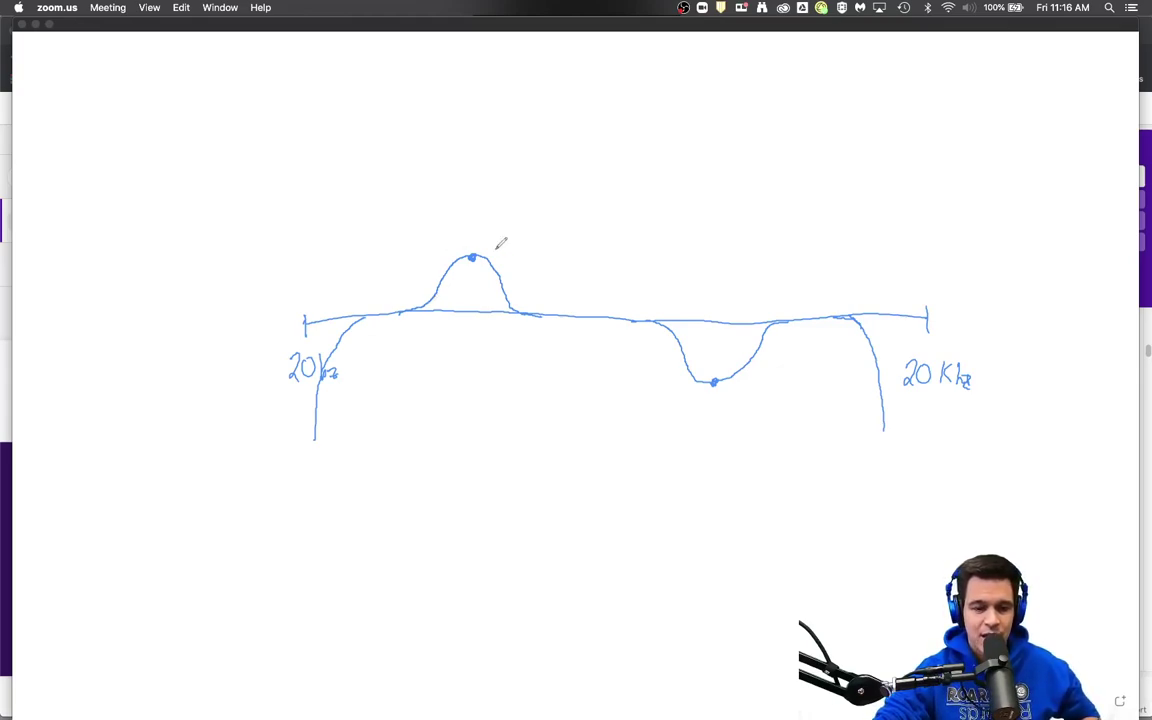
Write the headings "Freq", "Gain" and "Q" above the graph and sketch a wide and a narrow trough under "Q".
mouse_move(332, 108)
left_mouse_down()
mouse_move(329, 118)
mouse_move(341, 105)
mouse_move(356, 118)
mouse_move(369, 150)
left_mouse_up()
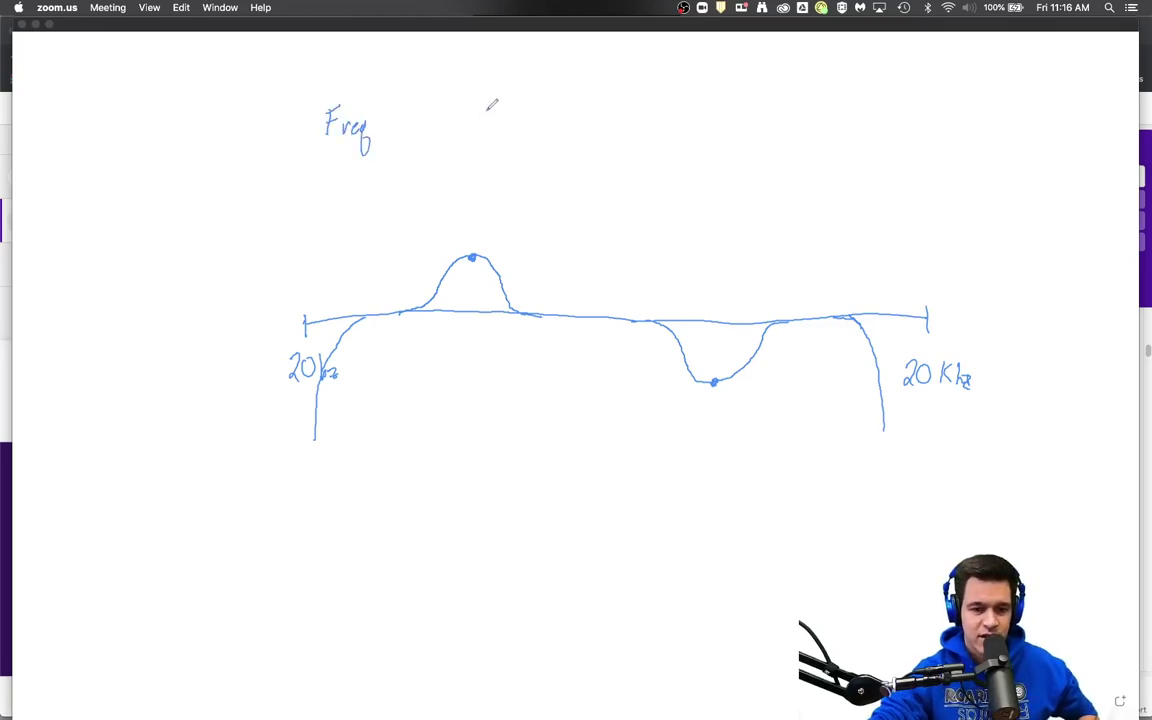
mouse_move(496, 106)
left_mouse_down()
mouse_move(500, 122)
mouse_move(540, 126)
left_mouse_up()
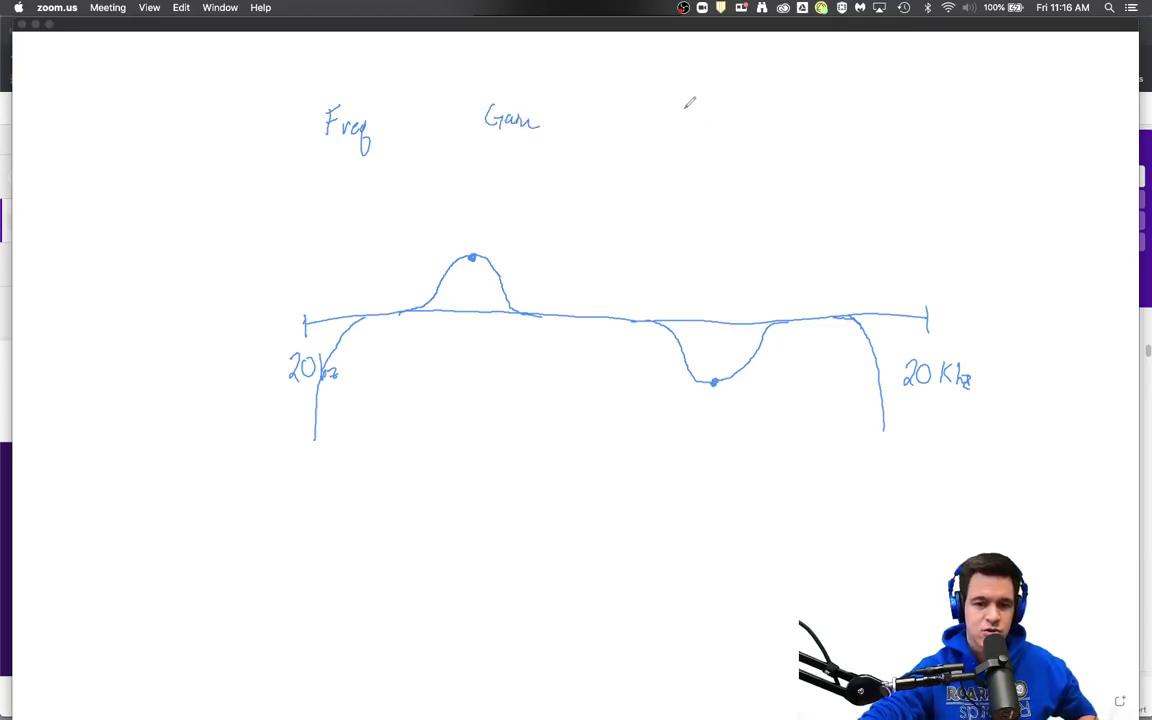
mouse_move(686, 106)
left_mouse_down()
mouse_move(698, 126)
mouse_move(702, 107)
left_mouse_up()
left_click_drag(705, 102, 679, 104)
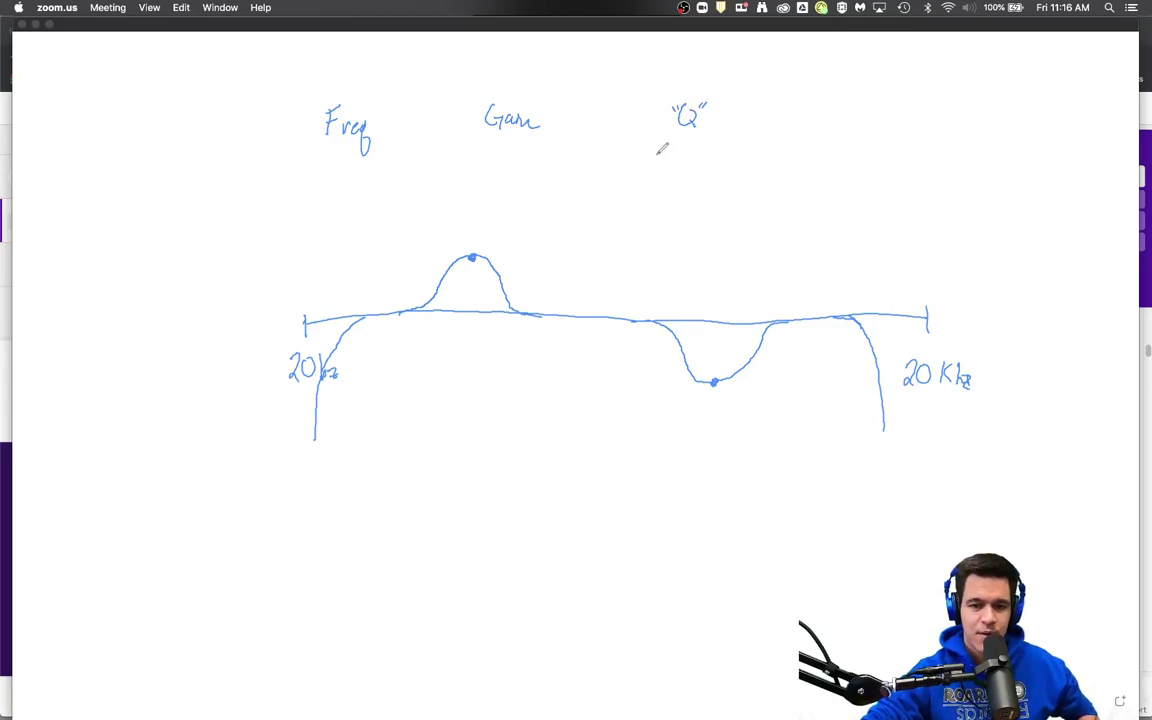
mouse_move(649, 150)
left_mouse_down()
mouse_move(657, 166)
mouse_move(699, 162)
mouse_move(704, 148)
mouse_move(745, 168)
mouse_move(758, 150)
left_mouse_up()
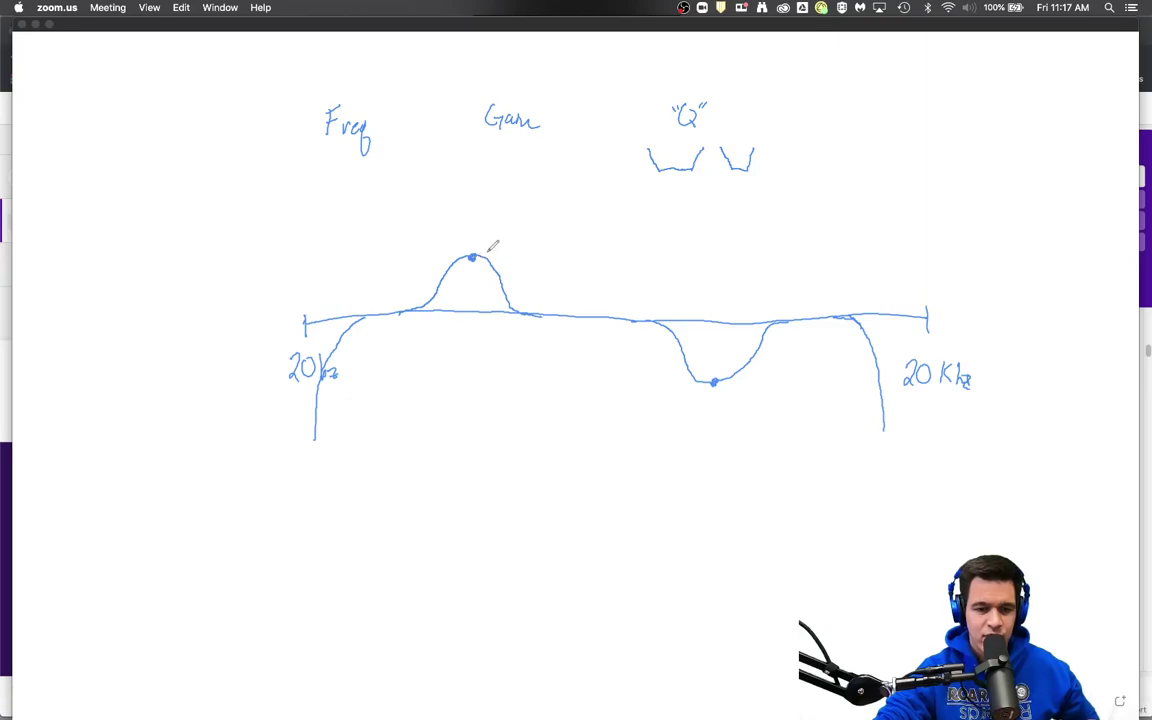
Annotate the boost with horizontal F arrows and vertical G arrows, and draw a knob above "Gain" marked 0, + and -.
mouse_move(470, 234)
left_mouse_down()
mouse_move(470, 247)
mouse_move(481, 234)
mouse_move(518, 247)
mouse_move(430, 257)
left_mouse_up()
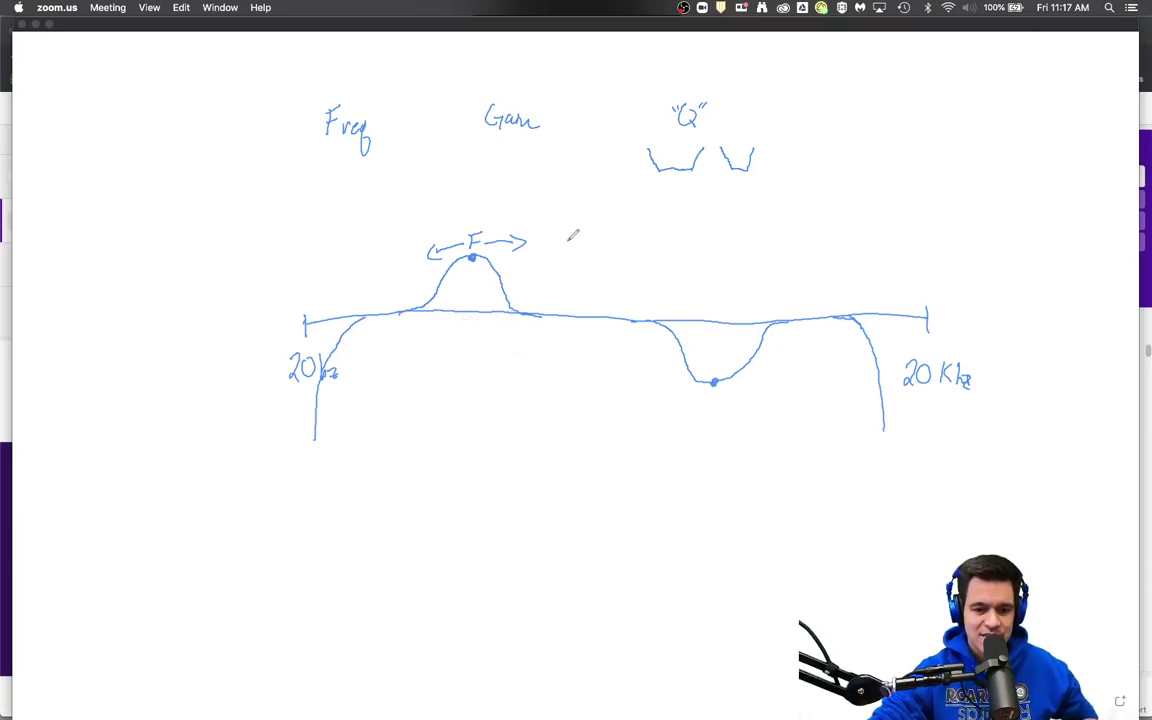
left_click_drag(575, 237, 563, 298)
left_click_drag(556, 285, 570, 285)
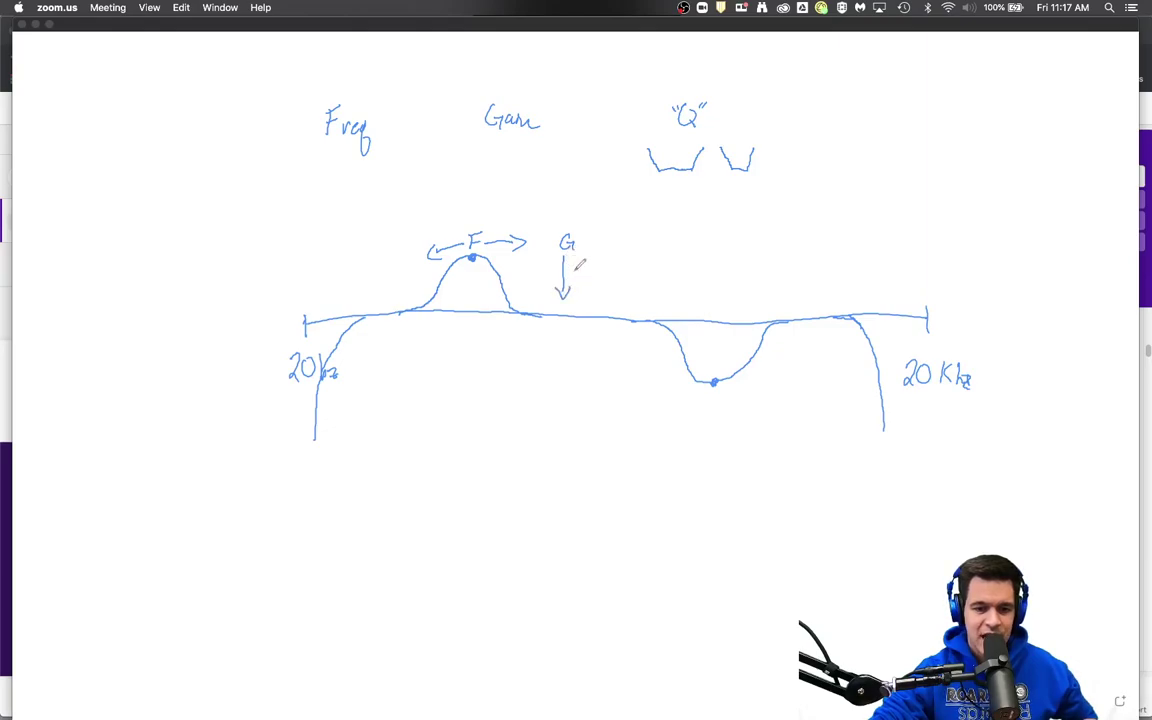
mouse_move(567, 229)
left_mouse_down()
mouse_move(567, 196)
mouse_move(574, 211)
left_mouse_up()
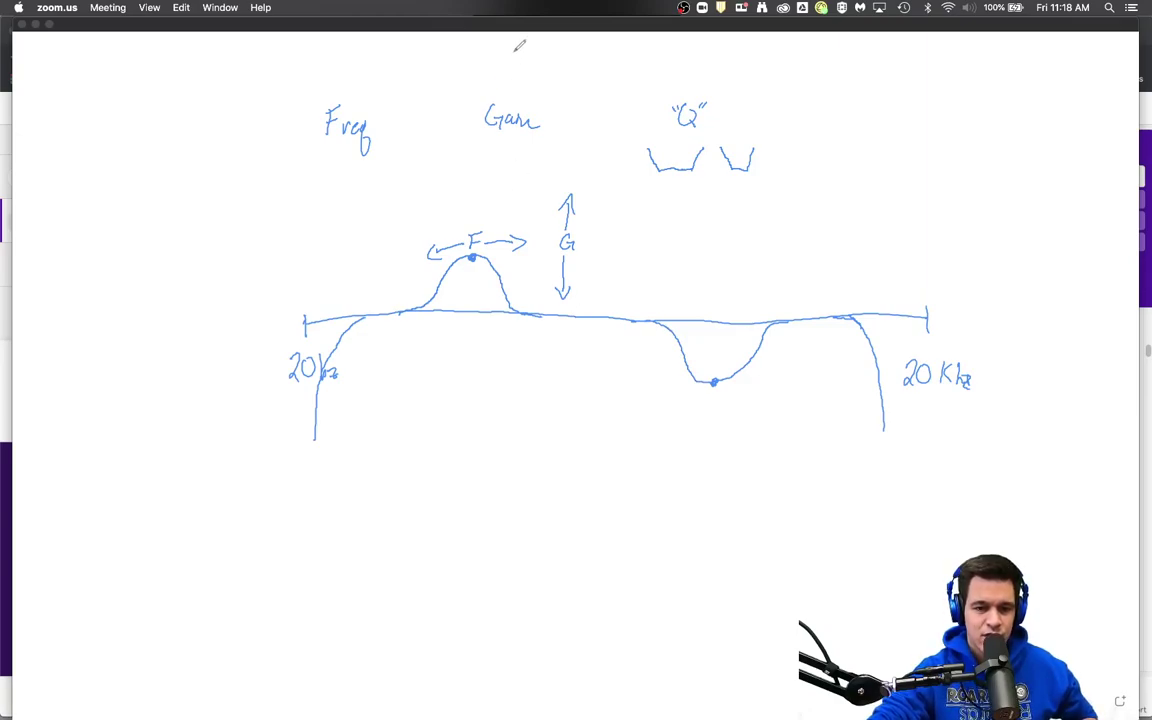
mouse_move(514, 38)
left_mouse_down()
mouse_move(528, 88)
mouse_move(537, 58)
mouse_move(557, 60)
left_mouse_up()
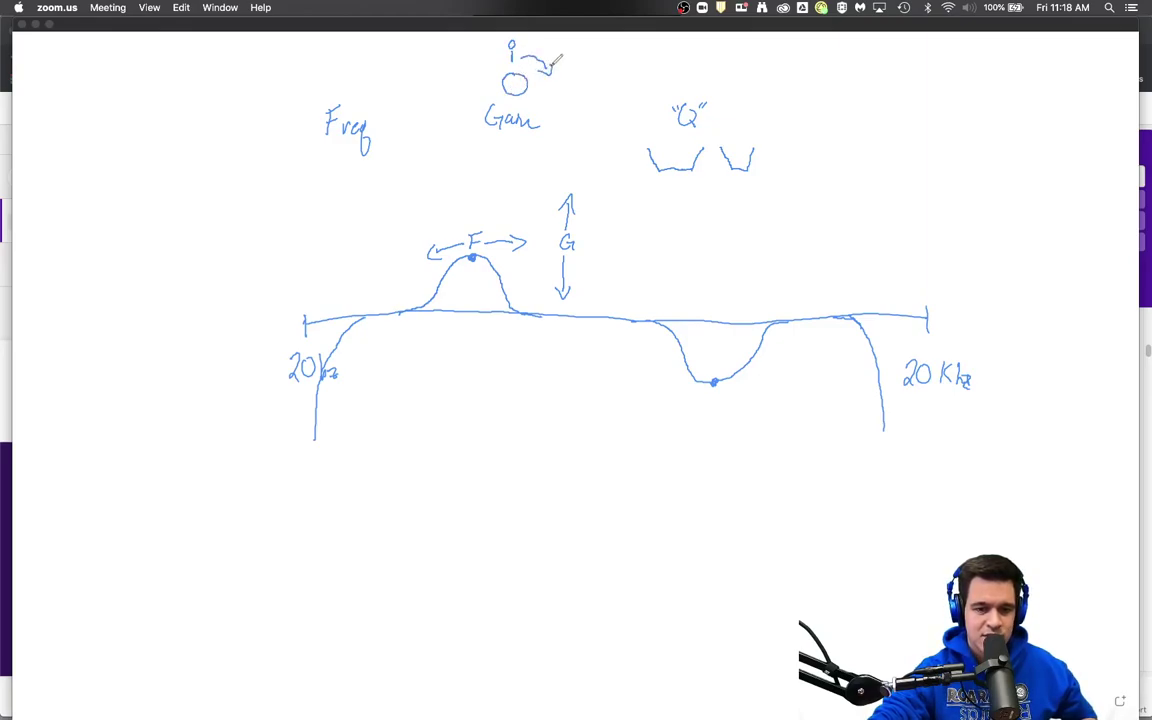
left_click_drag(503, 60, 486, 84)
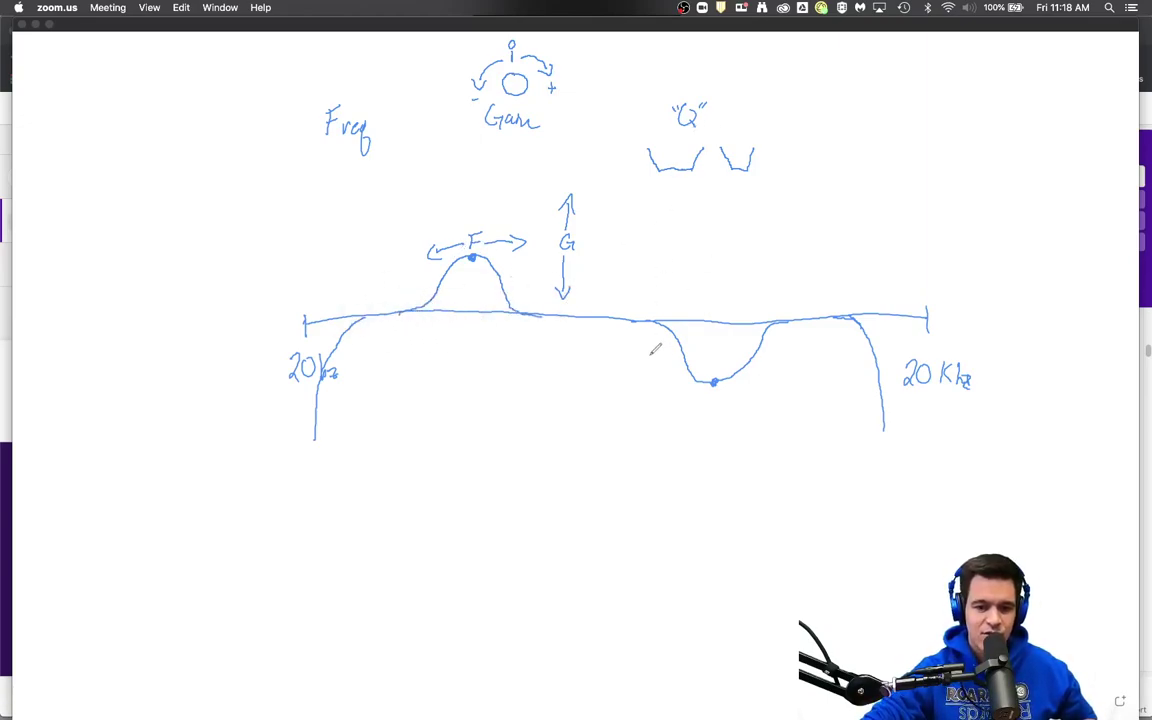
Mark the dip's width with a bracket labelled Q and sketch a narrow spike between the dip and the high roll-off.
mouse_move(647, 393)
left_mouse_down()
mouse_move(647, 412)
mouse_move(708, 401)
left_mouse_up()
left_click_drag(778, 381, 778, 411)
mouse_move(778, 404)
left_mouse_down()
mouse_move(708, 403)
mouse_move(705, 421)
mouse_move(722, 426)
left_mouse_up()
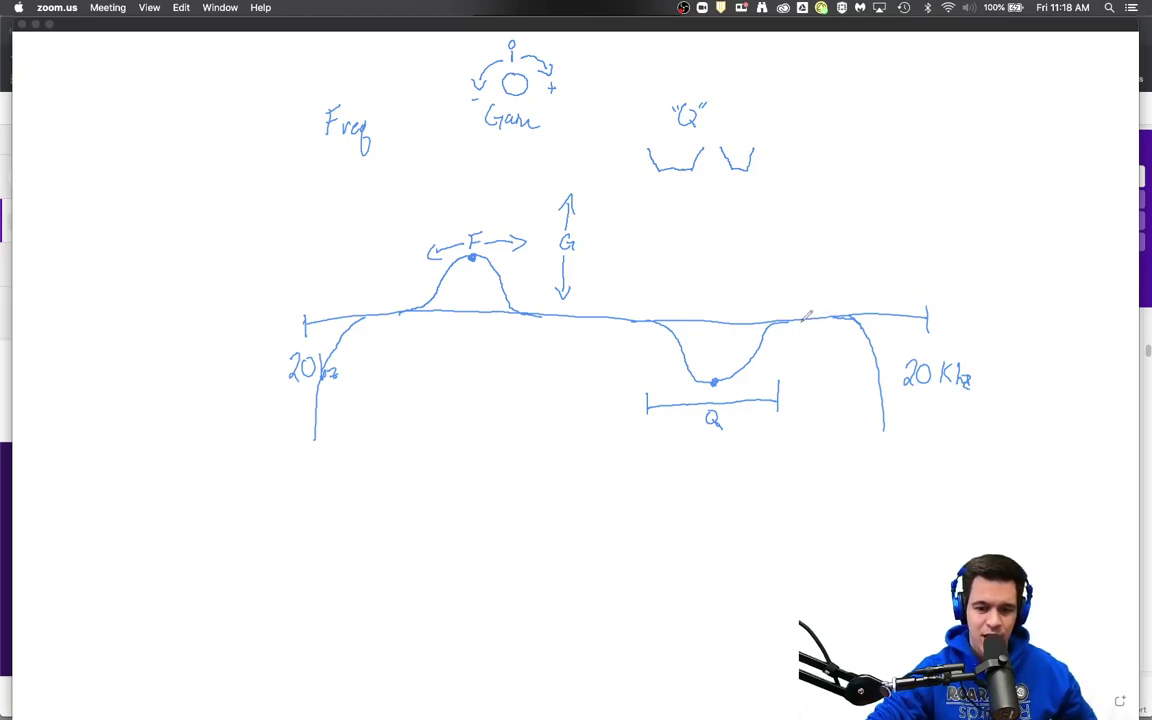
mouse_move(802, 313)
left_mouse_down()
mouse_move(817, 306)
mouse_move(823, 252)
mouse_move(834, 258)
mouse_move(838, 314)
left_mouse_up()
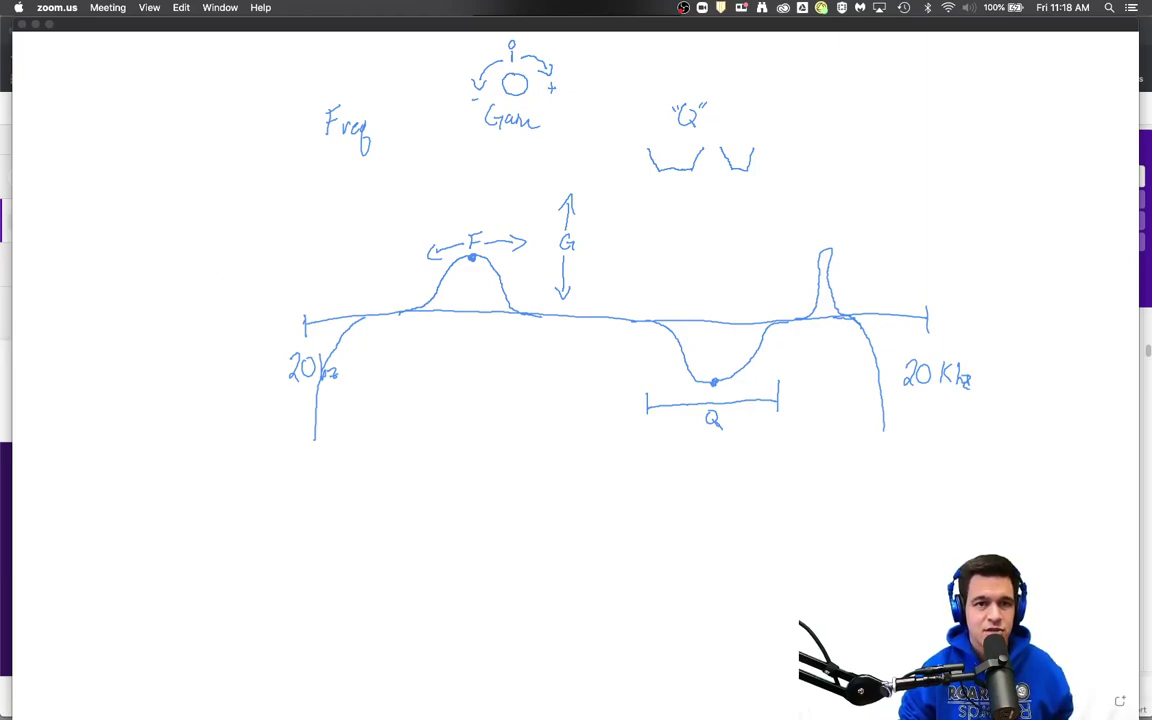
Switch to the Soundtrap project, select the Guitar - Cuban Vibes 2 track and play part of the loop.
key("super+Tab")
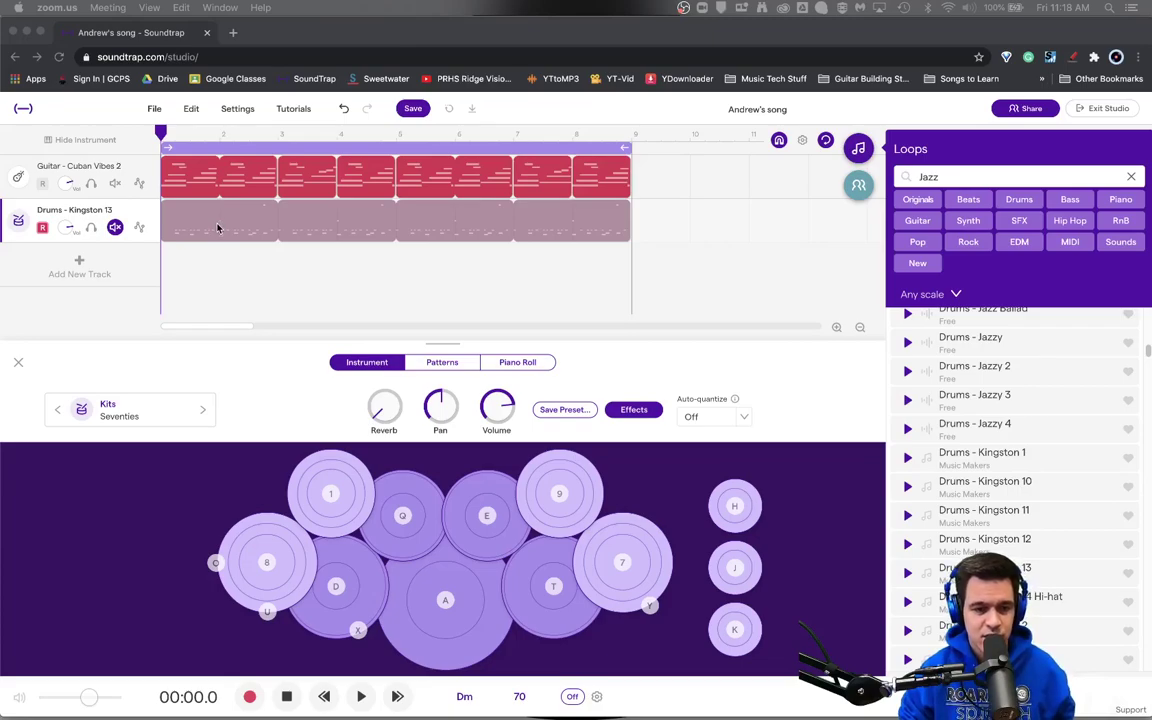
left_click(121, 166)
key("space")
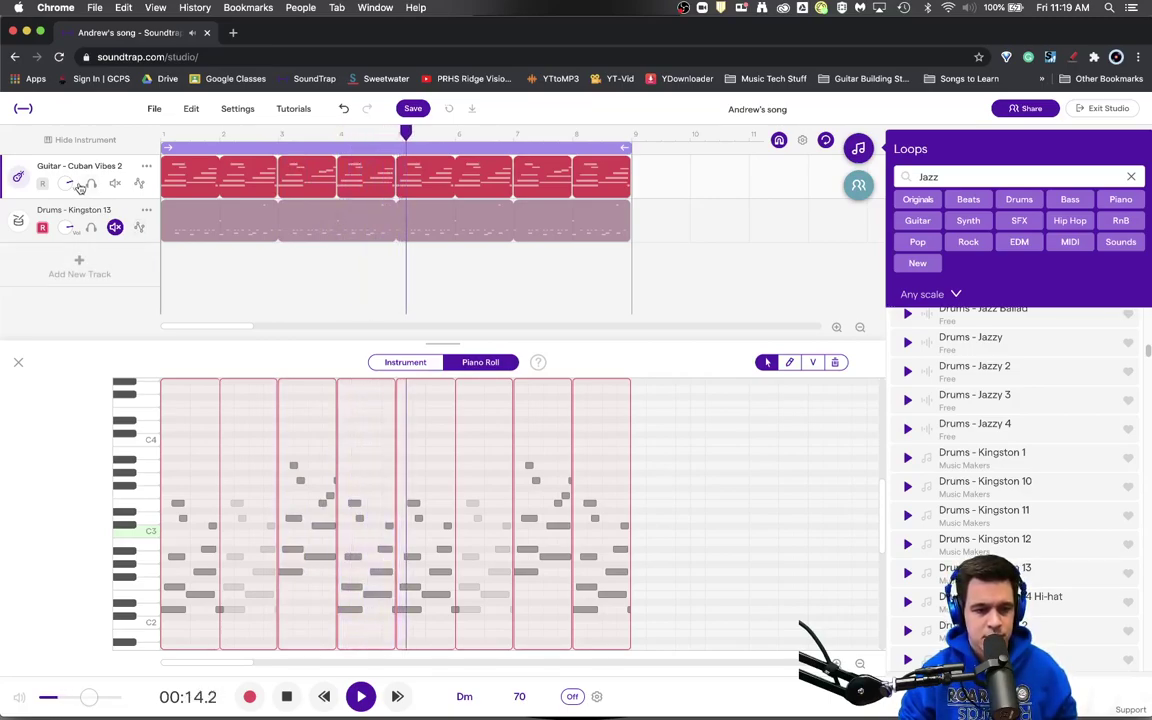
key("space")
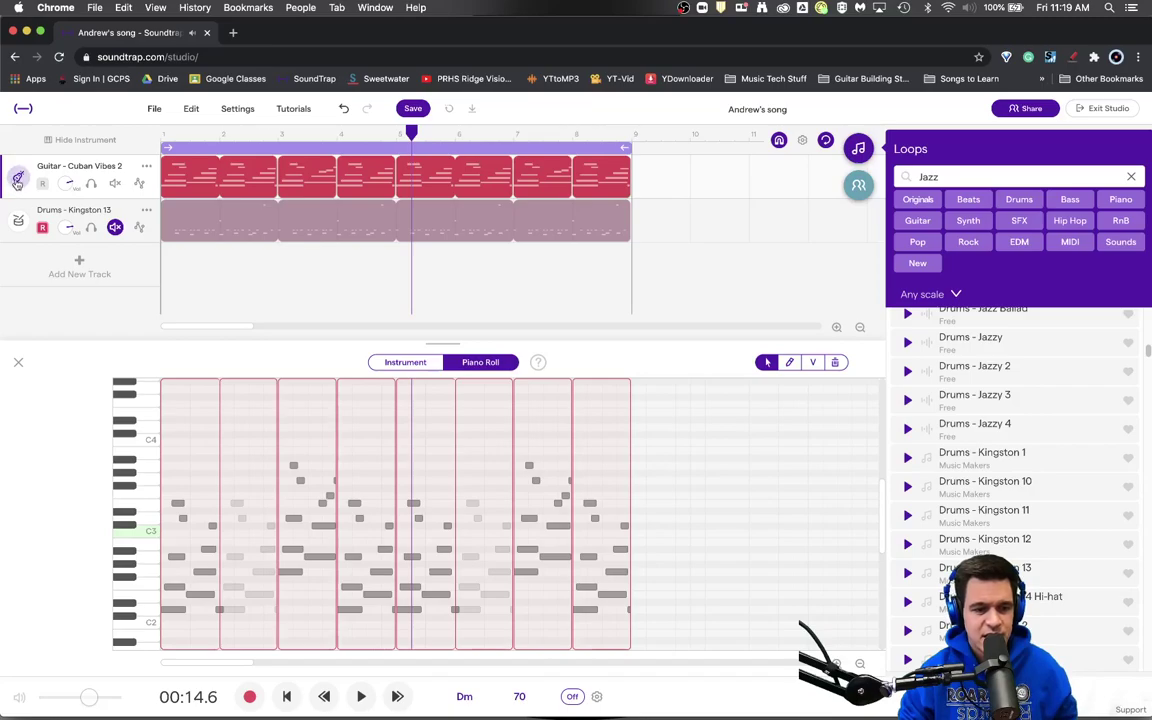
Open the guitar track's effects and add the Equalizer effect.
left_click(17, 180)
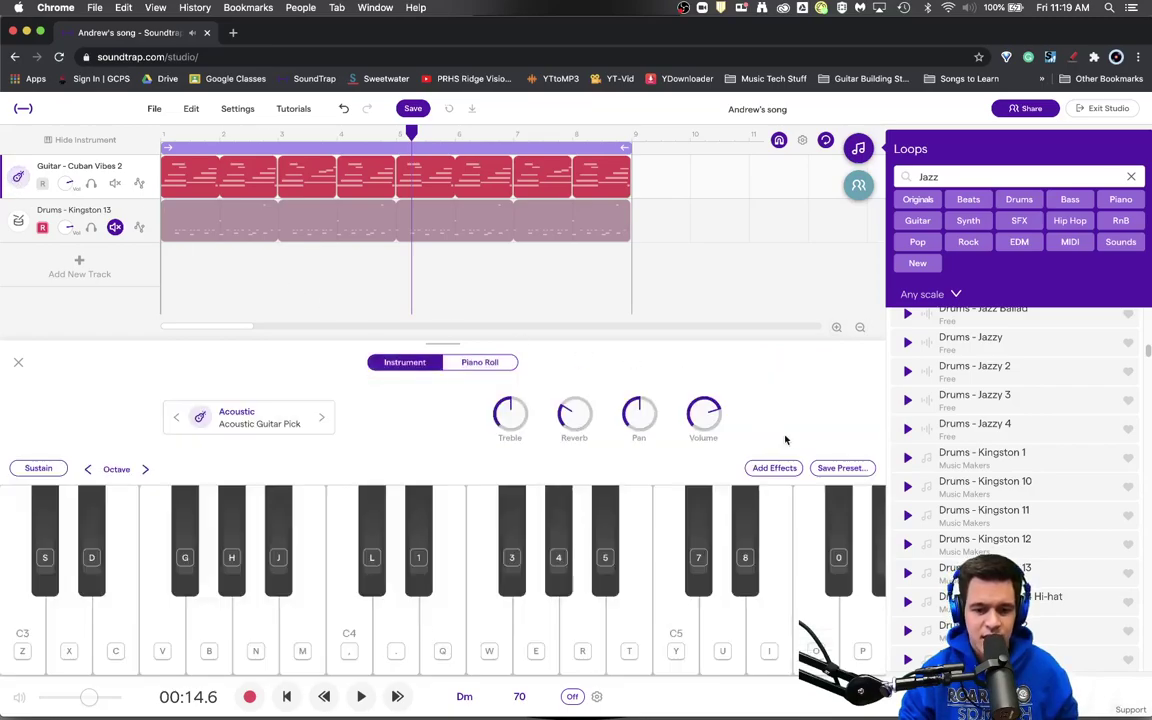
left_click(792, 469)
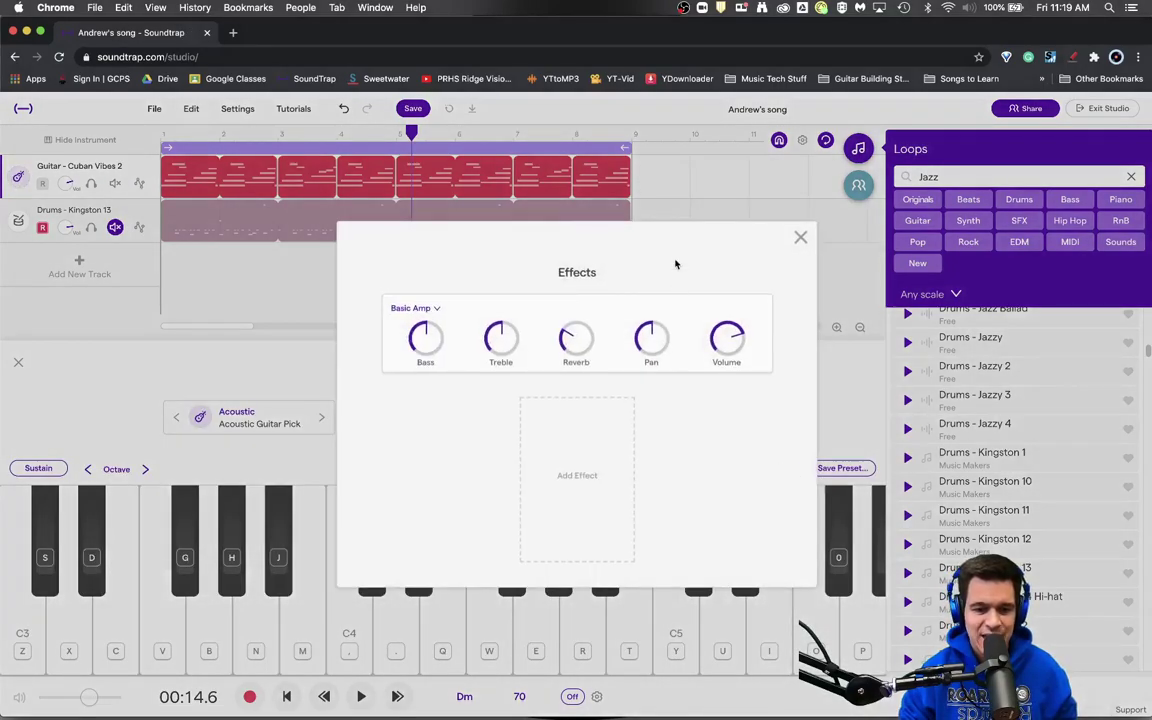
left_click(597, 505)
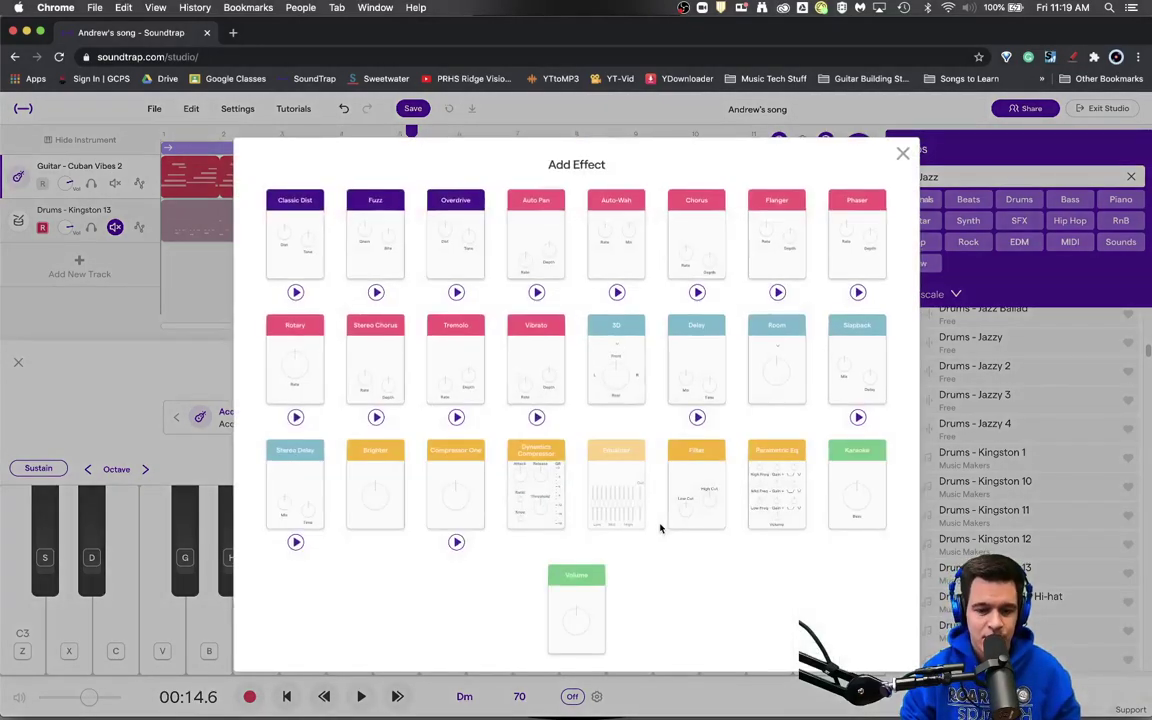
left_click(617, 487)
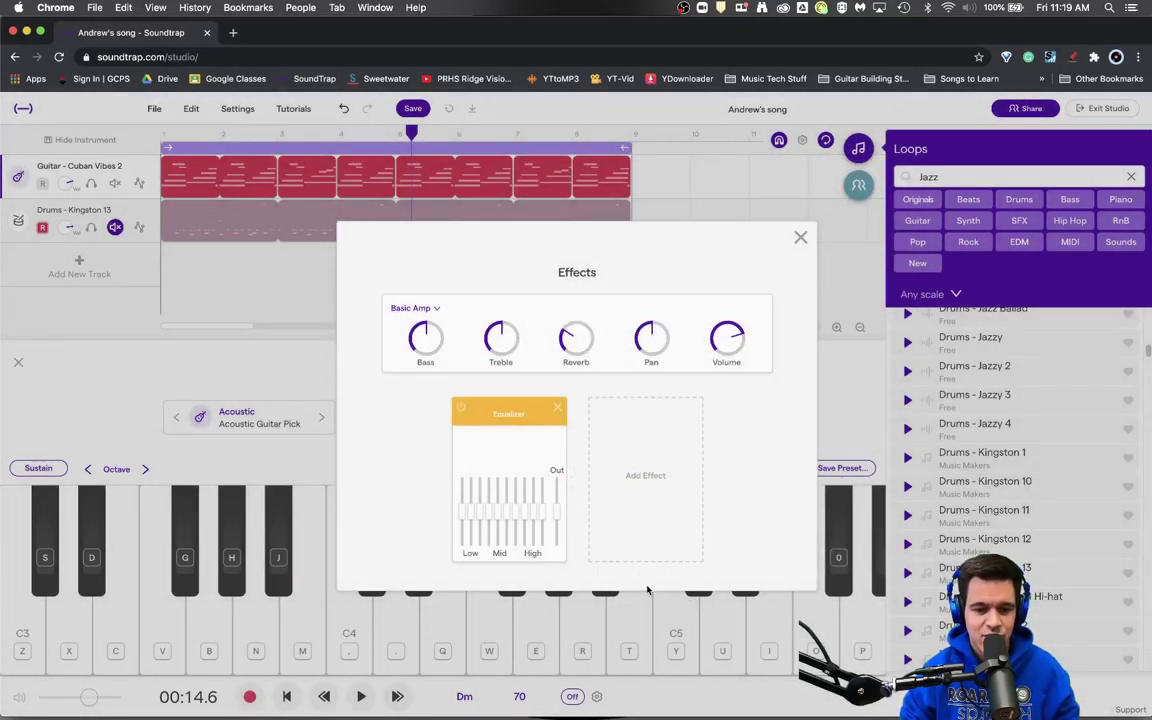
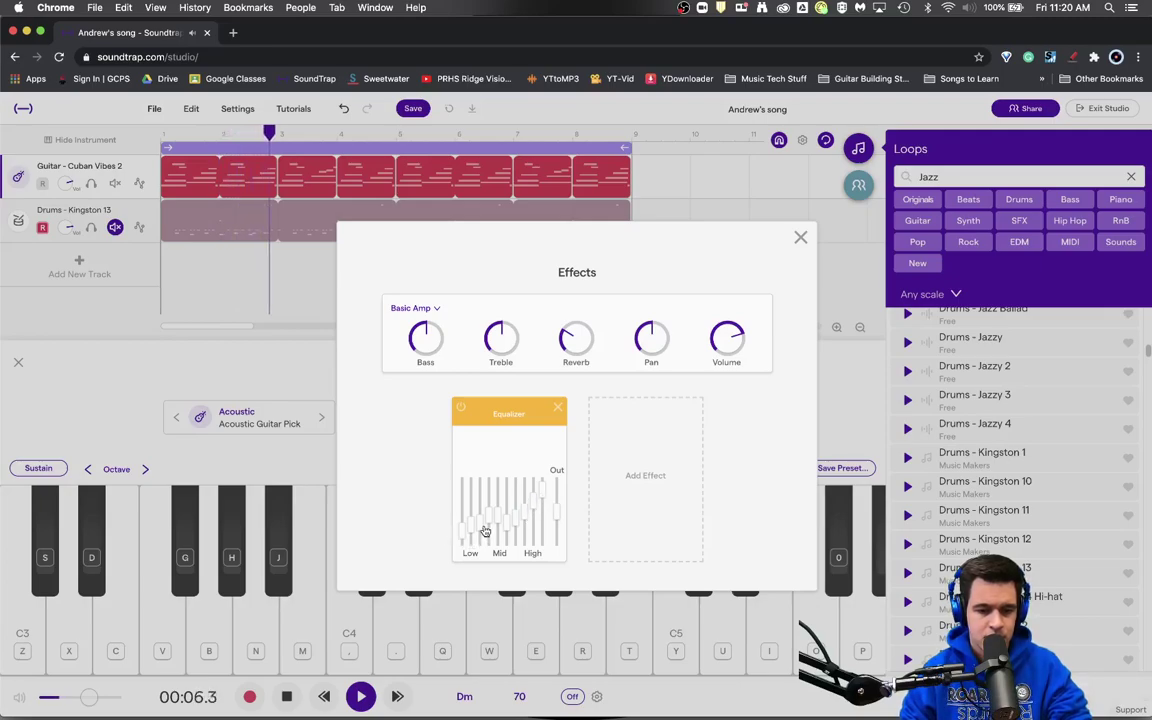
Sweep the Equalizer's bands during playback, ending with the lows cut and the highest band slightly boosted, and stop the playback.
mouse_move(481, 521)
left_mouse_down()
mouse_move(465, 540)
mouse_move(460, 483)
mouse_move(470, 556)
mouse_move(472, 510)
left_mouse_up()
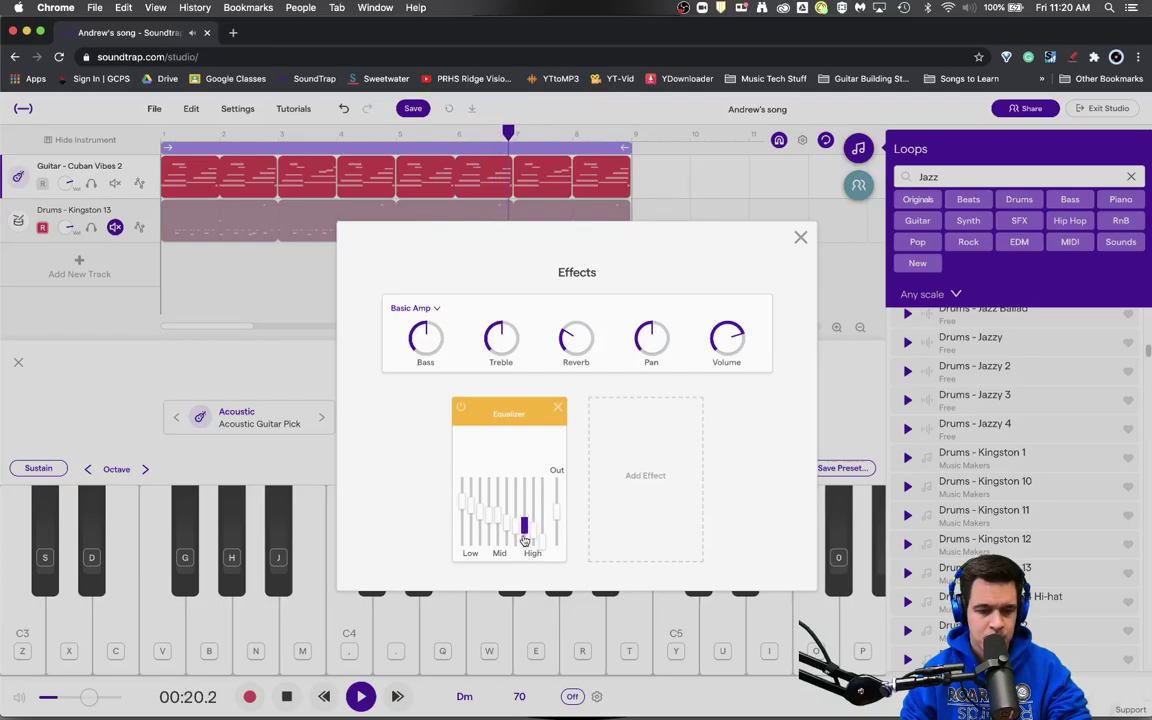
mouse_move(510, 520)
left_mouse_down()
mouse_move(512, 481)
mouse_move(501, 522)
mouse_move(504, 488)
mouse_move(519, 502)
left_mouse_up()
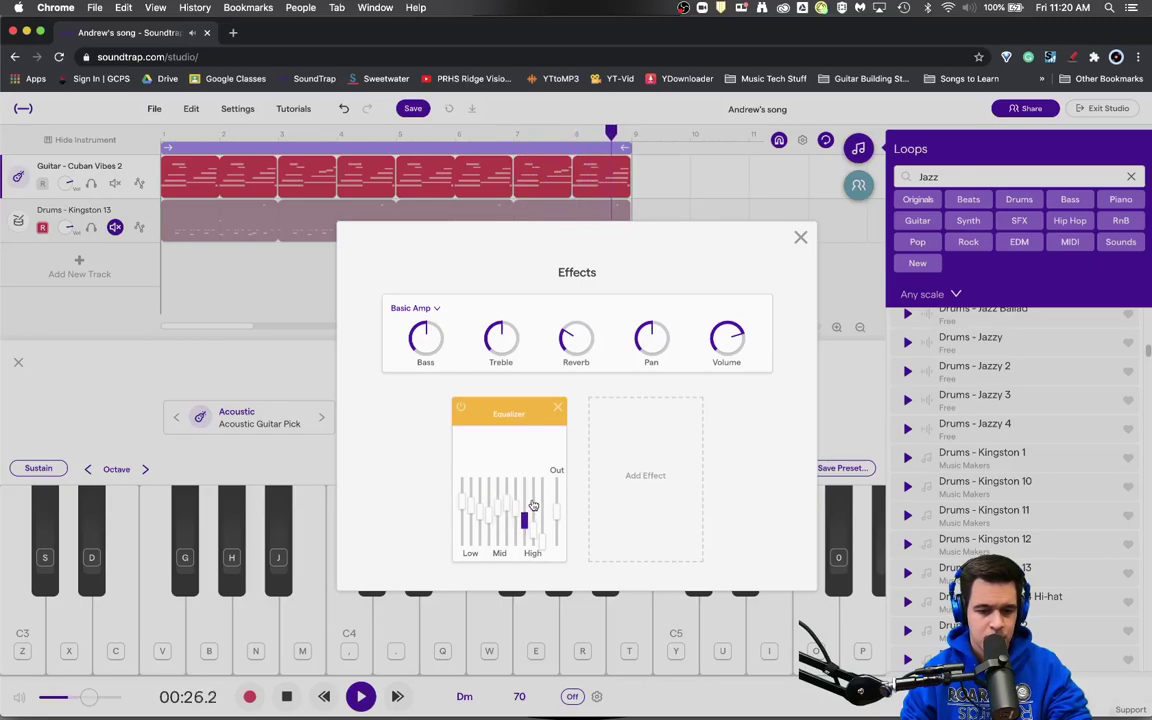
left_click_drag(540, 543, 546, 502)
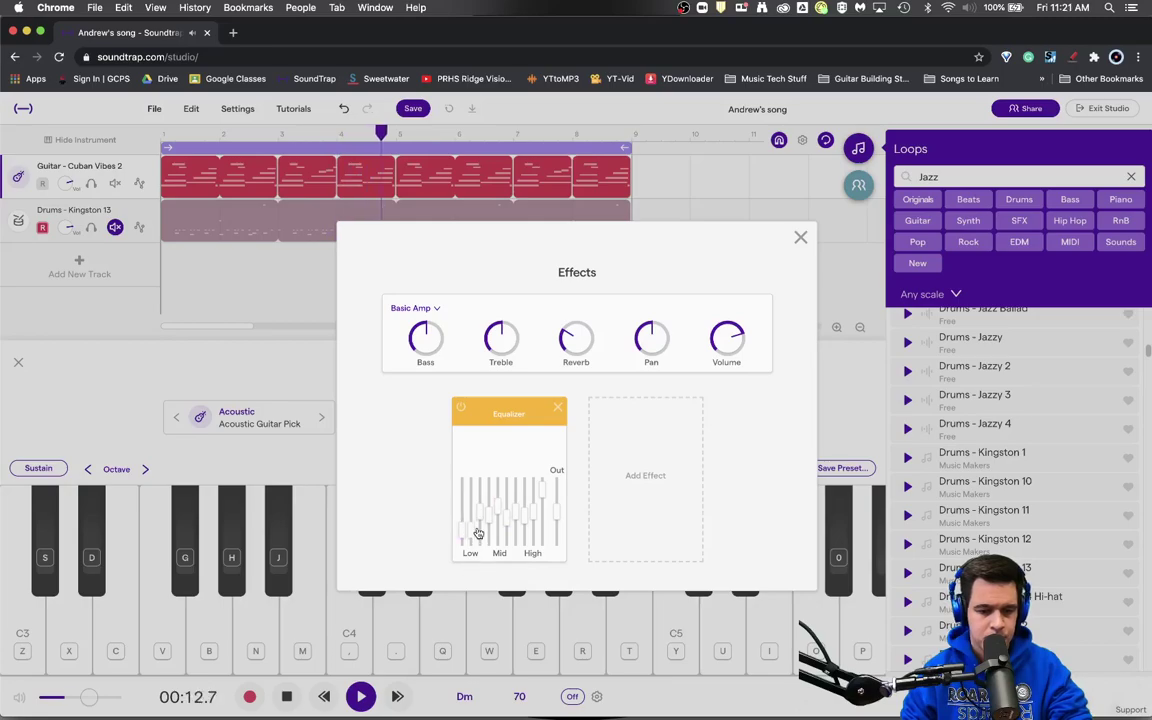
mouse_move(482, 520)
left_mouse_down()
mouse_move(480, 535)
mouse_move(490, 530)
left_mouse_up()
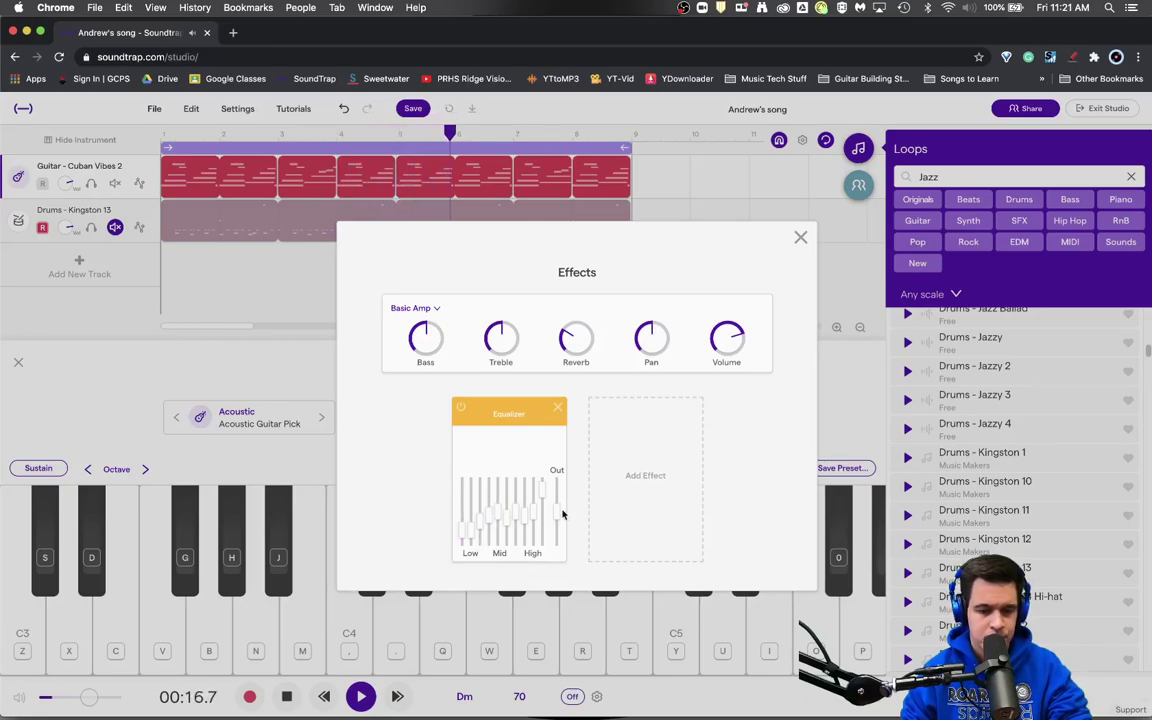
mouse_move(546, 496)
left_mouse_down()
mouse_move(548, 468)
mouse_move(537, 522)
mouse_move(543, 499)
mouse_move(540, 508)
left_mouse_up()
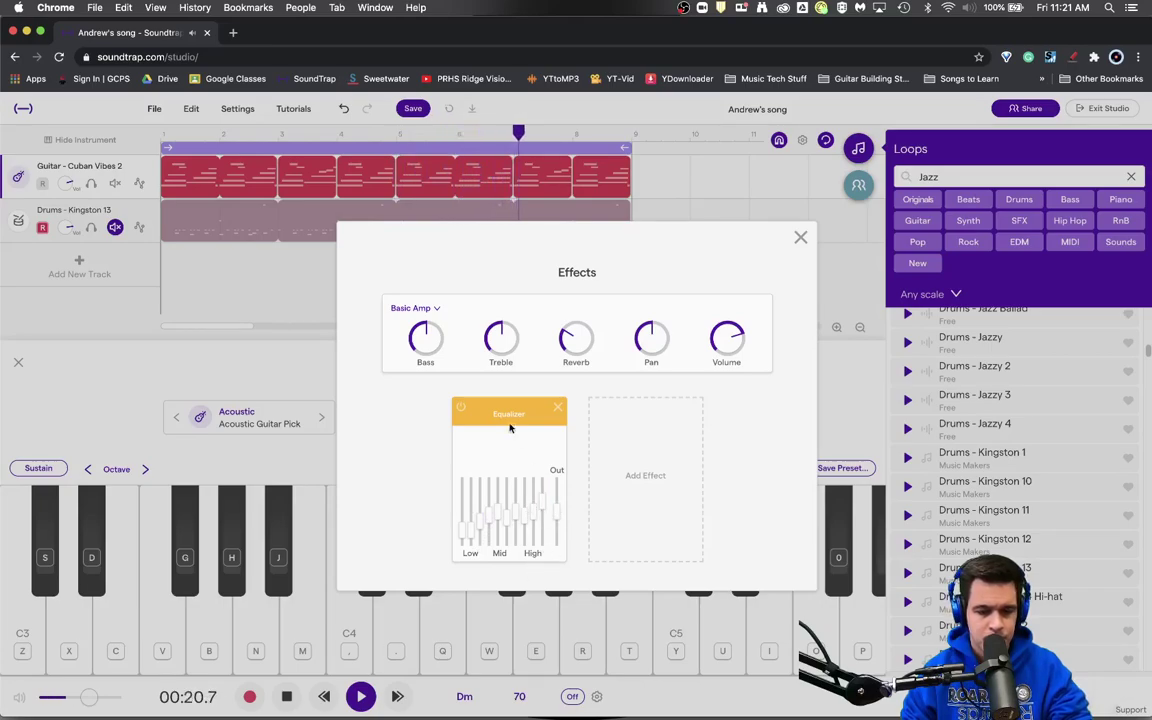
key("space")
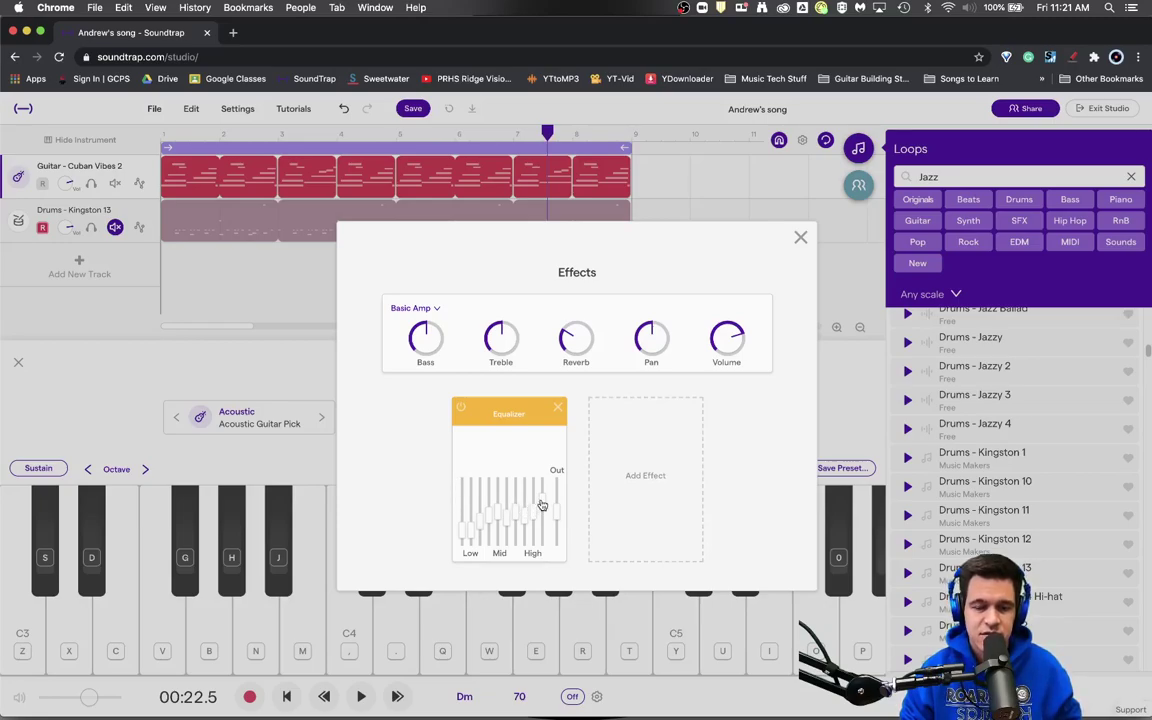
Pull the Equalizer's high bands down to minimum and bring them back to about the middle.
left_click_drag(539, 511, 510, 626)
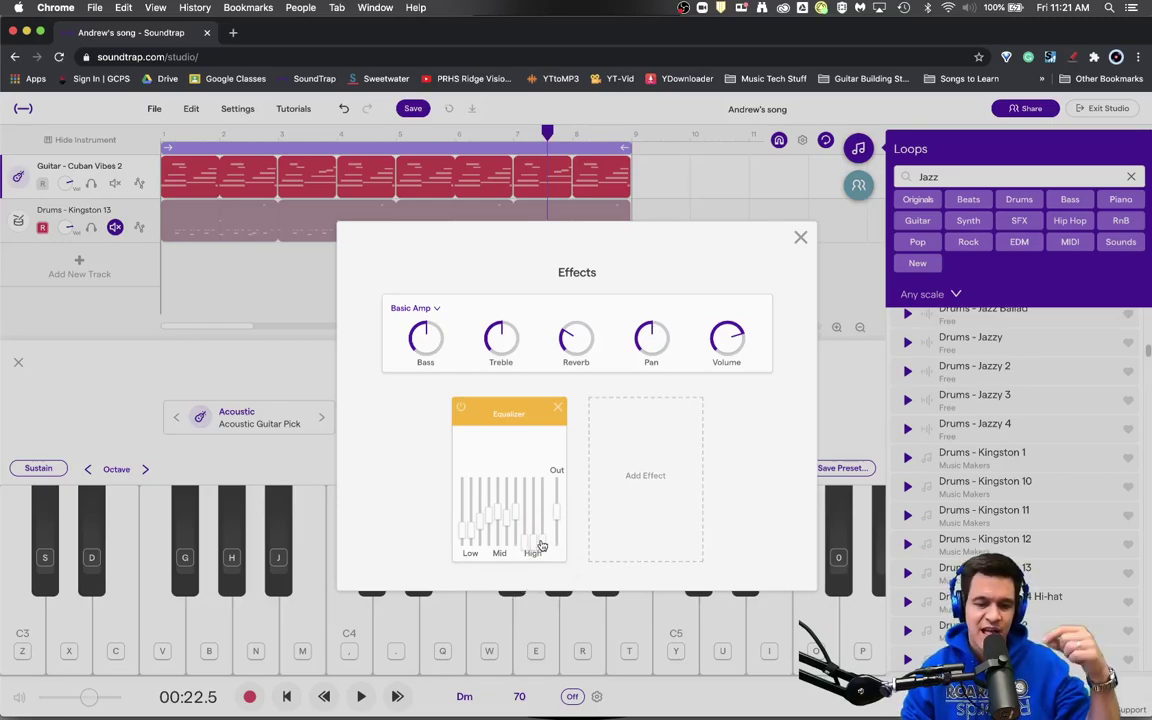
left_click_drag(541, 546, 537, 452)
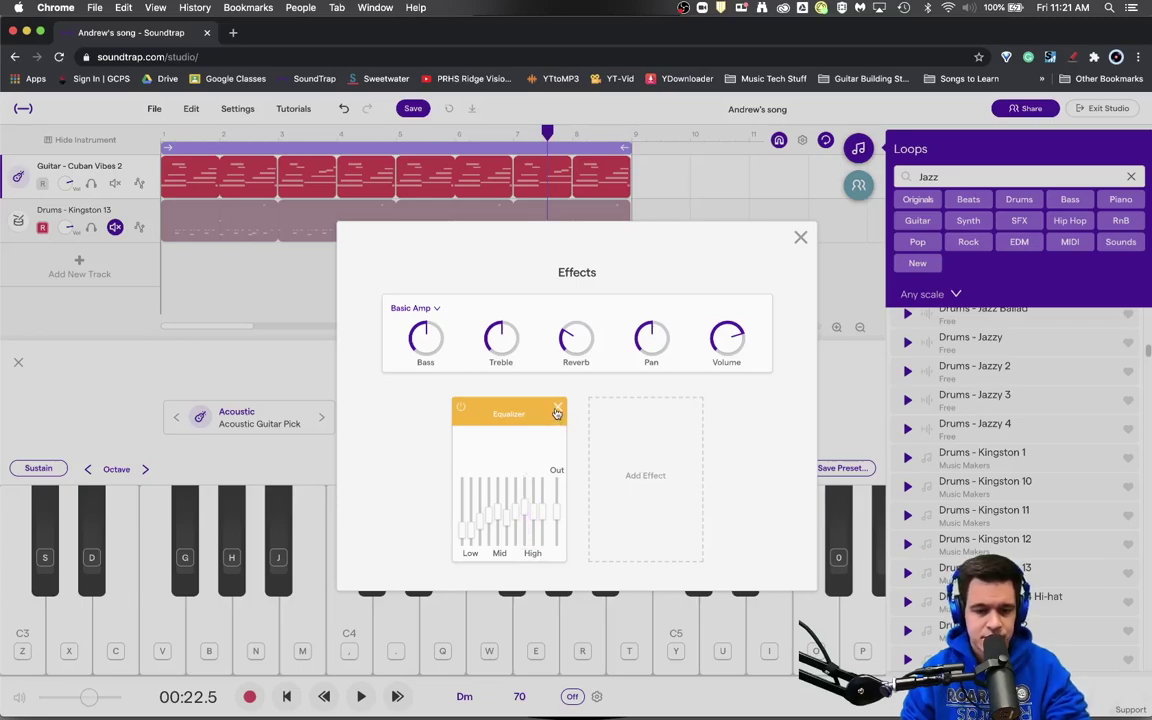
Remove the Equalizer from the guitar track's effects and add the Parametric Eq effect in its place.
left_click(557, 413)
left_click(573, 542)
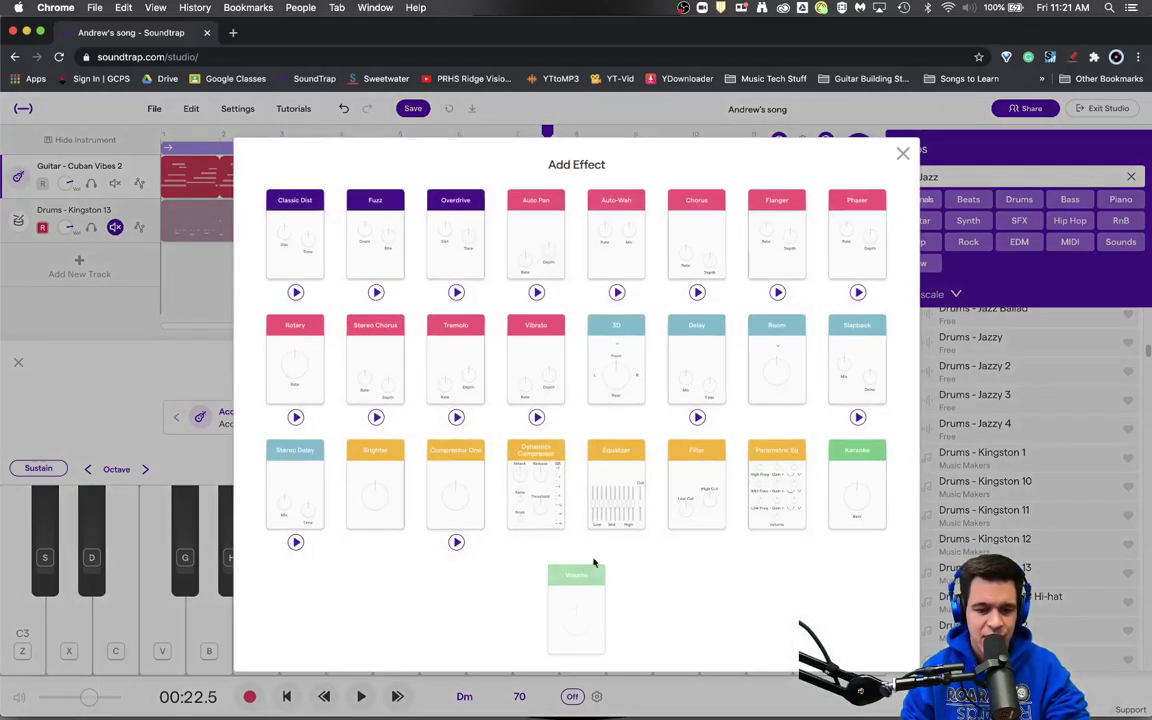
left_click(779, 473)
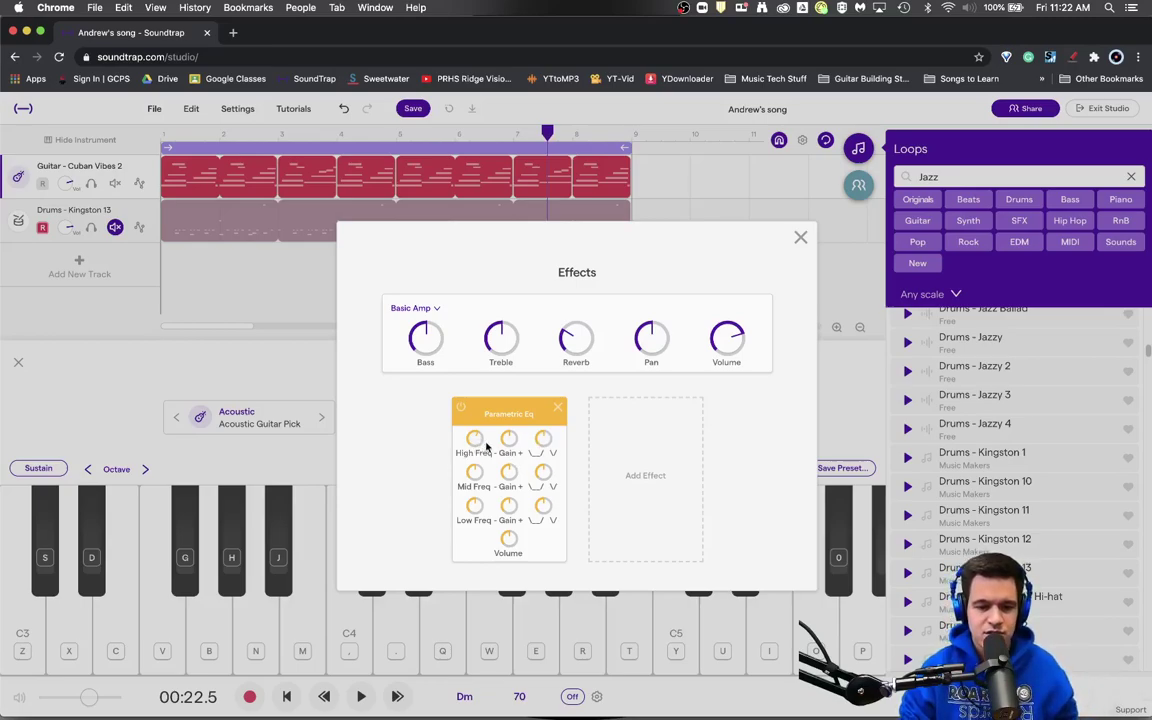
Adjust the Parametric Eq's bands during playback, ending with high and mid gain slightly boosted and low gain slightly cut with a narrow Q, and stop the playback.
key("space")
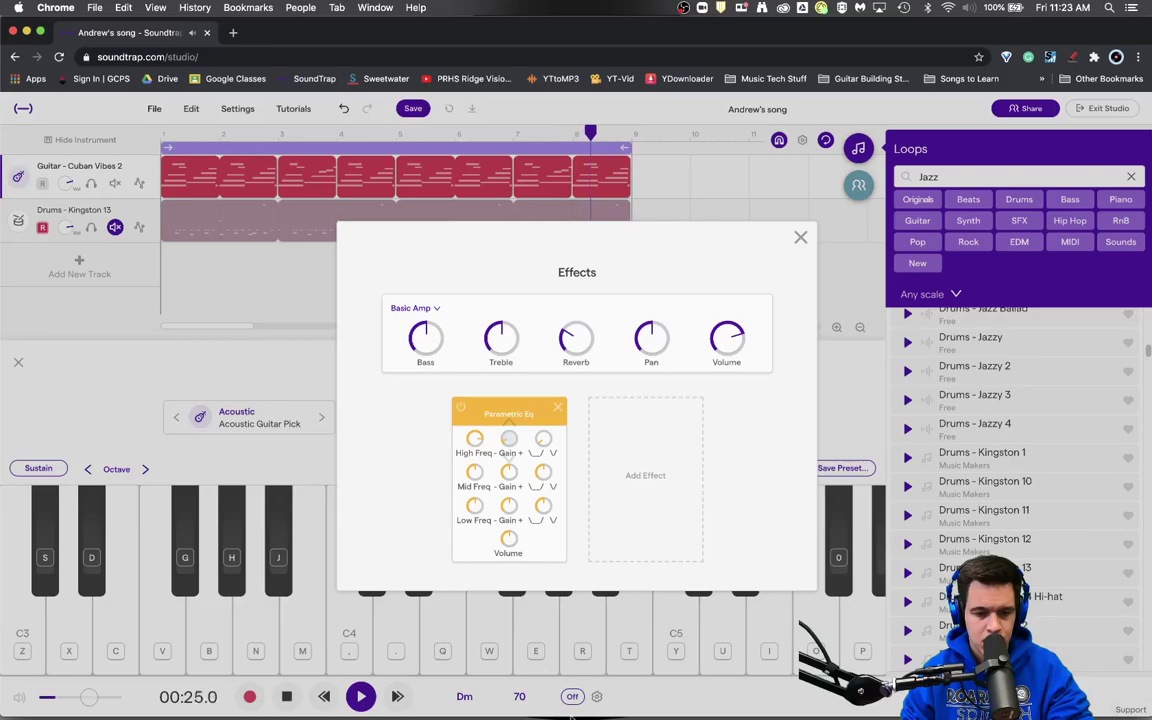
left_click_drag(468, 449, 460, 620)
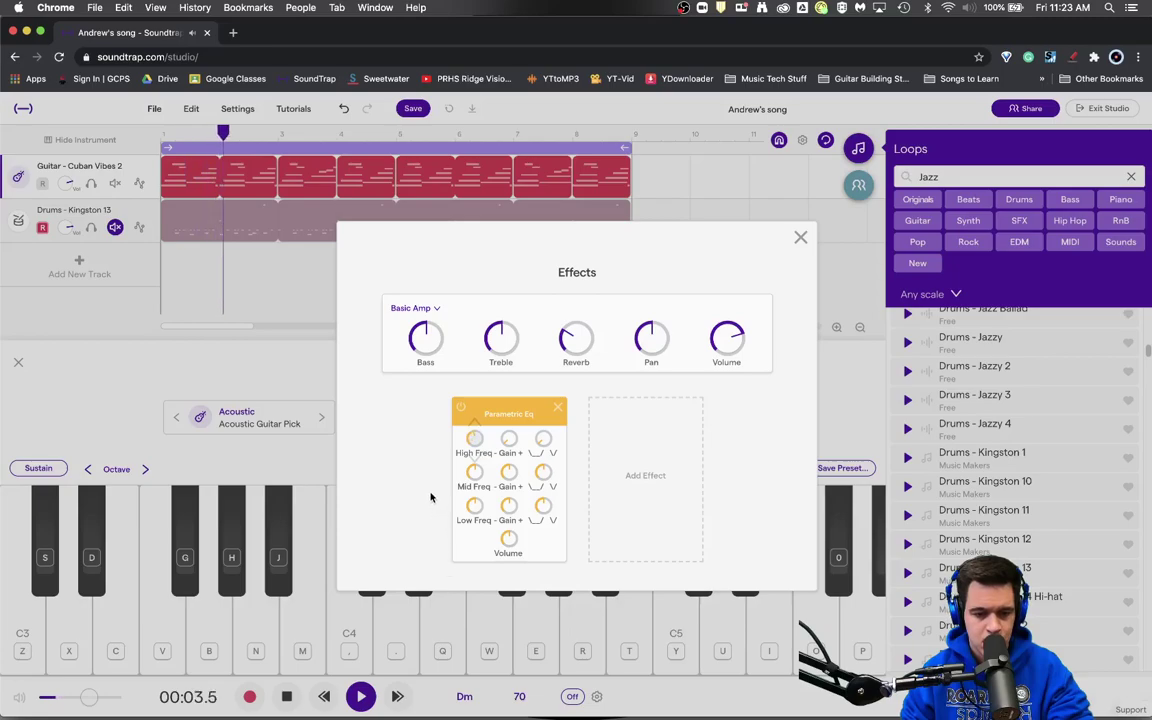
left_click(540, 441)
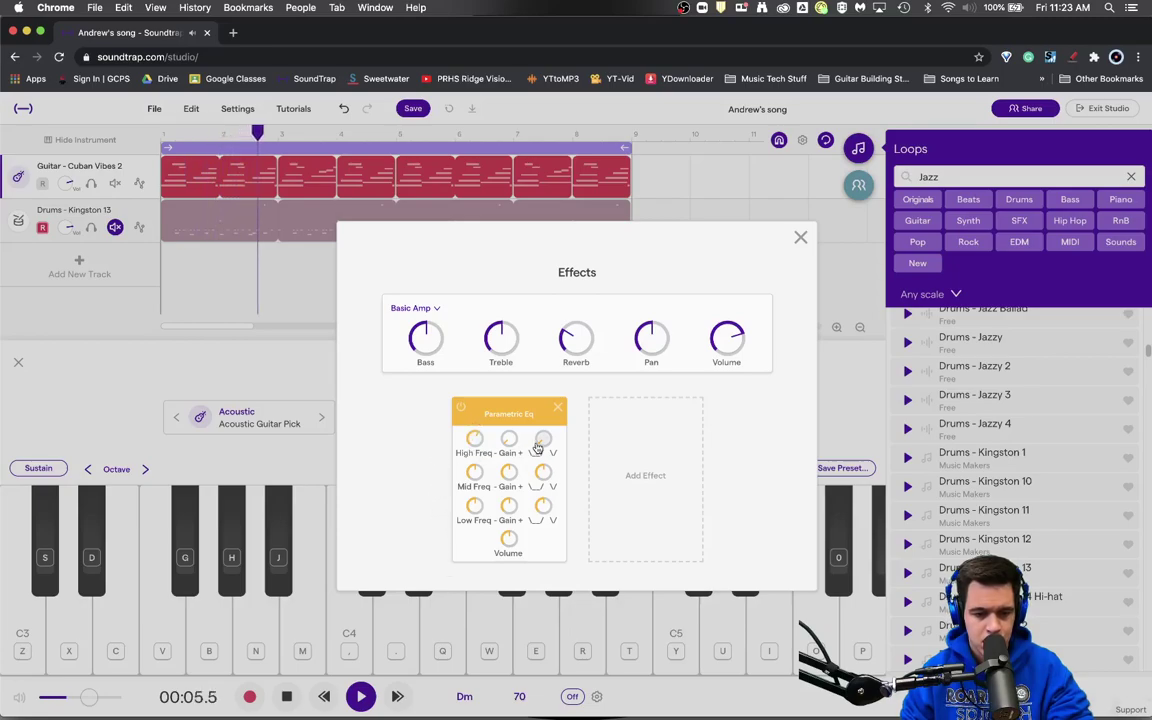
left_click(509, 440)
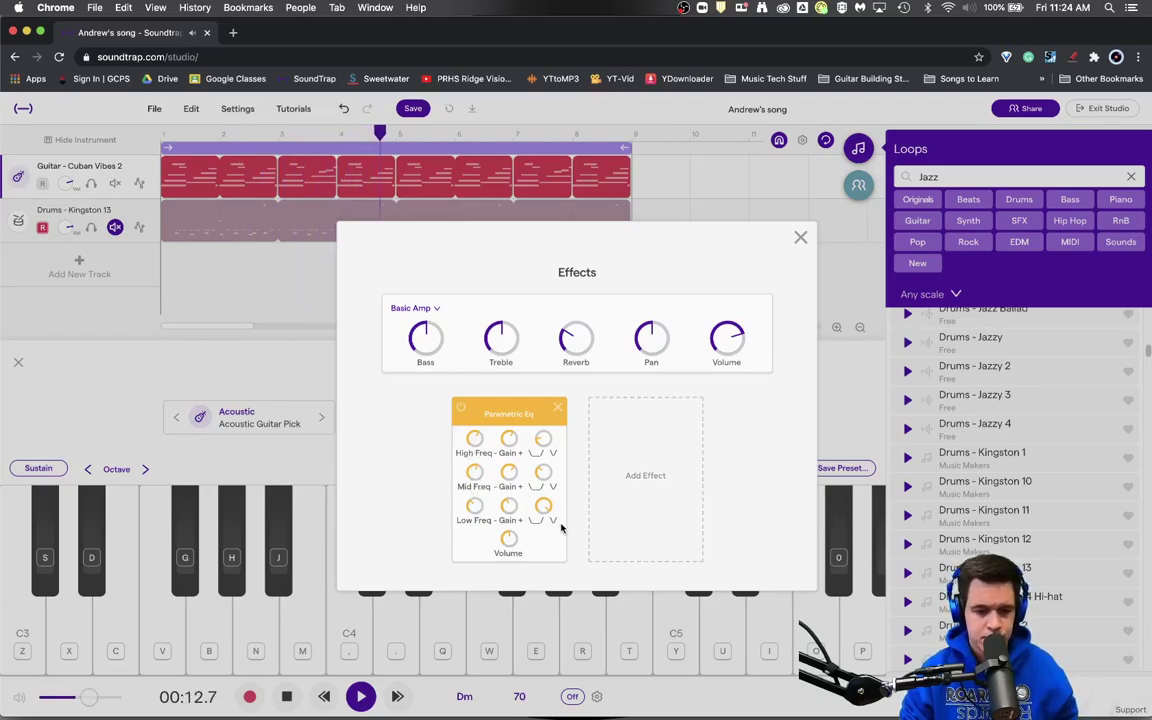
key("space")
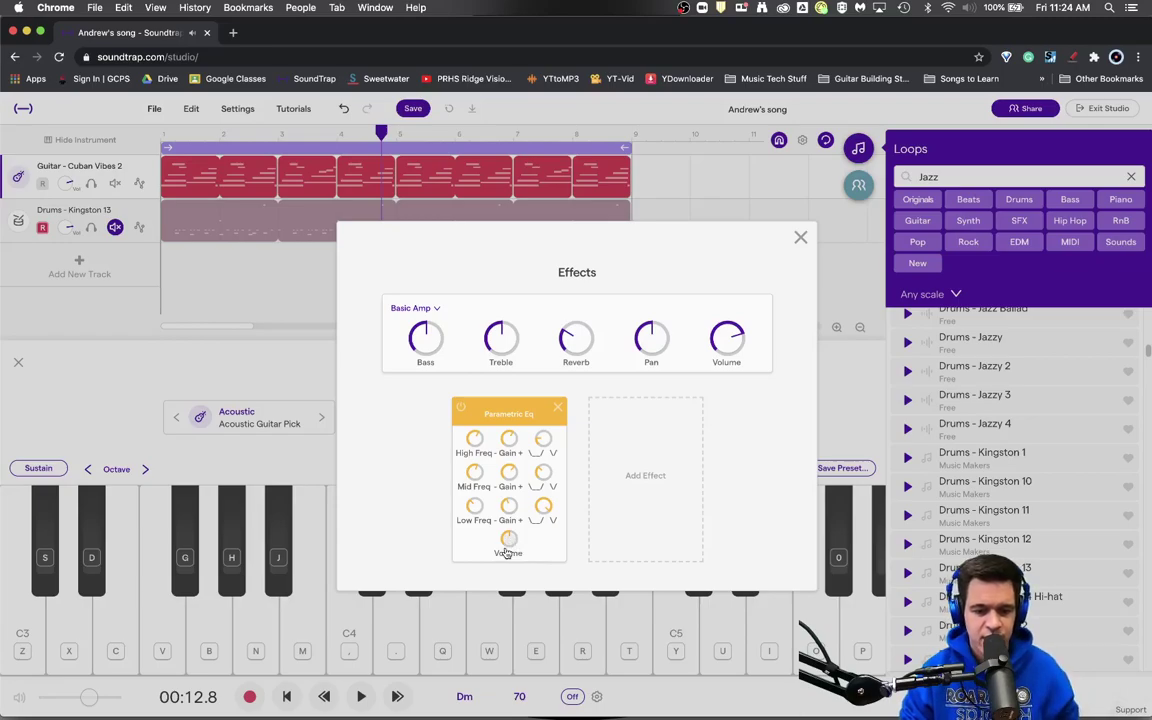